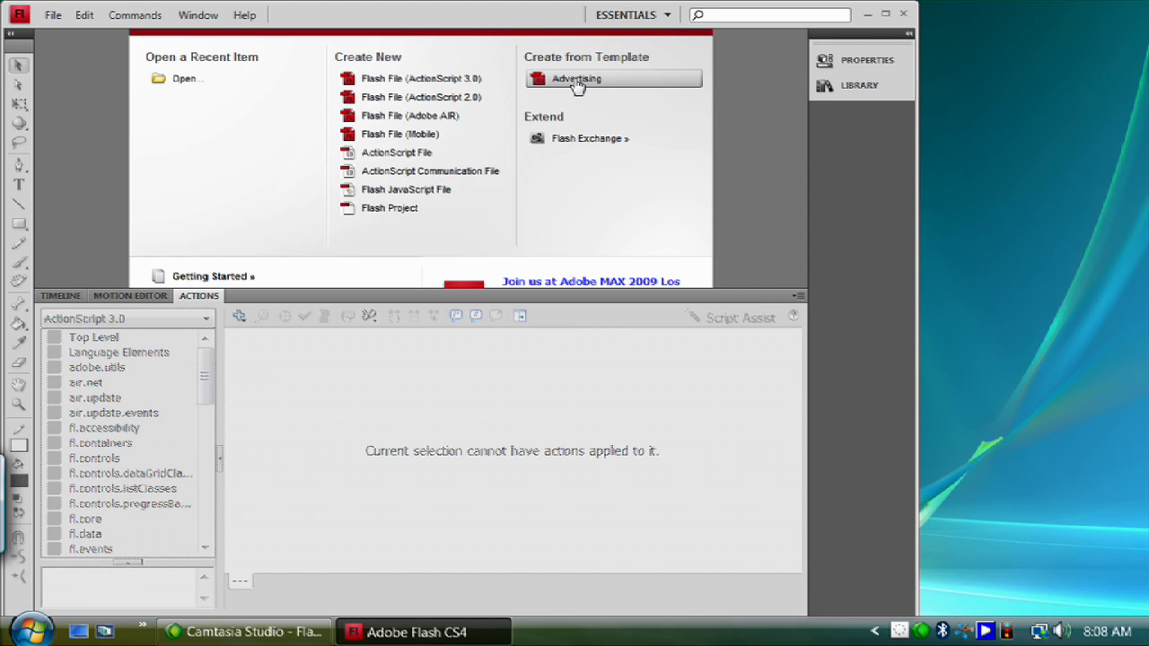
Create a new document from the 728 x 90 - Leaderboard advertising template and bring the whole stage into view
{"action": "left_click", "coordinate": [568, 81]}
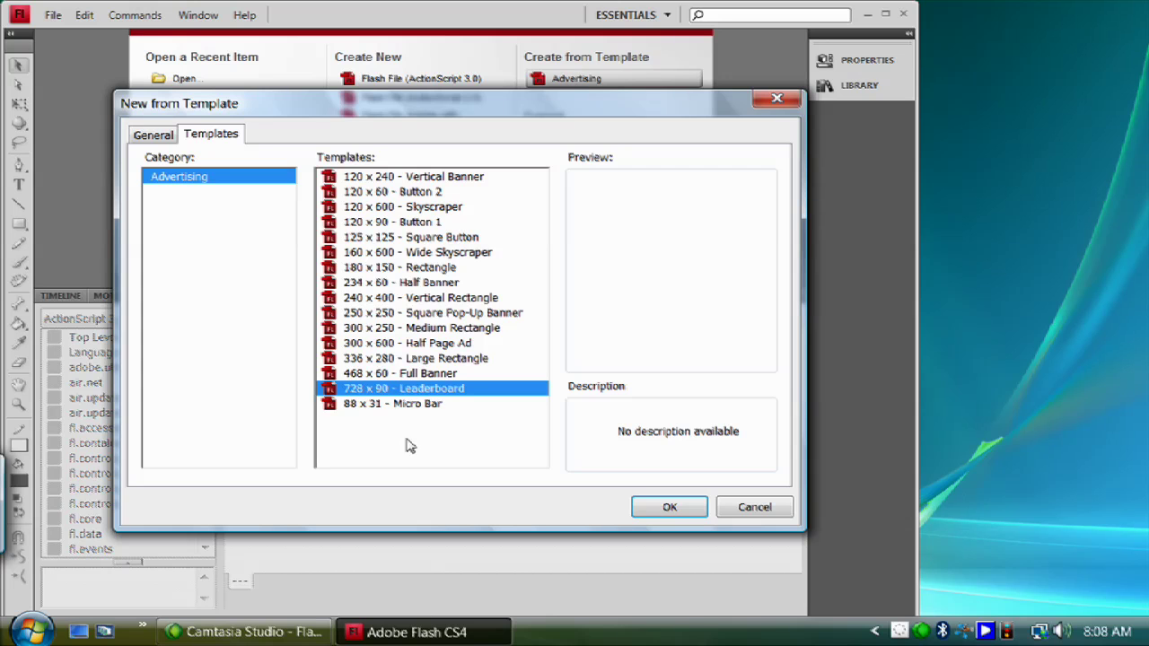
{"action": "left_click", "coordinate": [675, 513]}
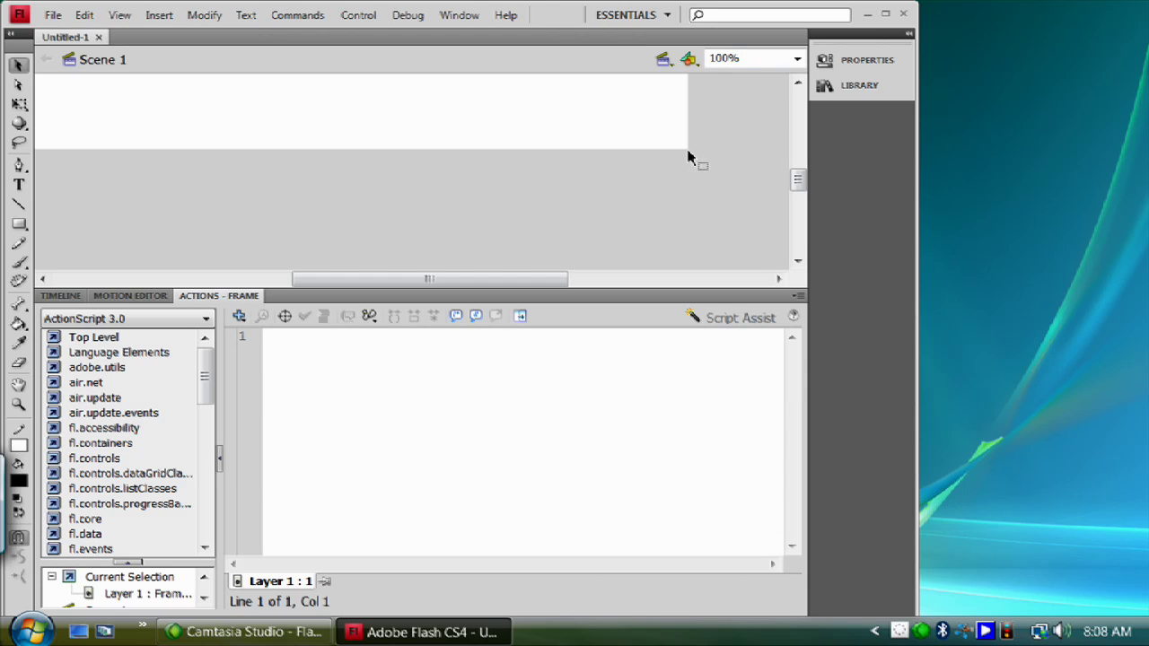
{"action": "left_click_drag", "start_coordinate": [457, 279], "coordinate": [428, 278]}
{"action": "left_click_drag", "start_coordinate": [797, 182], "coordinate": [802, 178]}
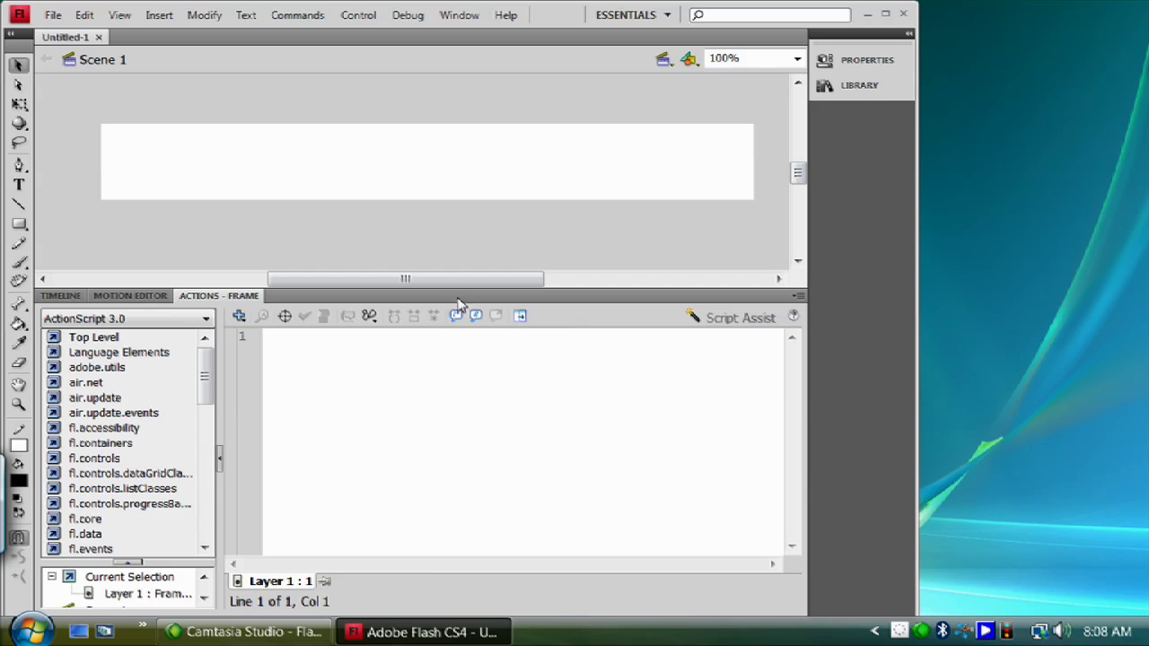
Collapse and reopen the Actions panel, and switch the panel group to the Timeline
{"action": "left_click_drag", "start_coordinate": [459, 288], "coordinate": [463, 314]}
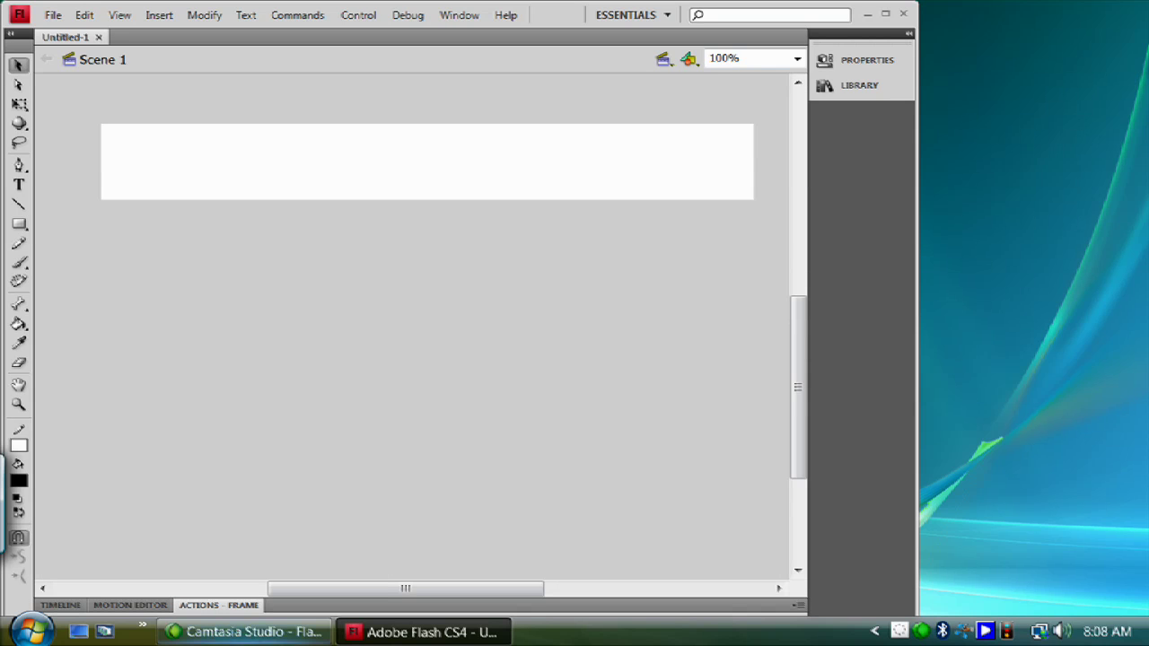
{"action": "left_click", "coordinate": [220, 603]}
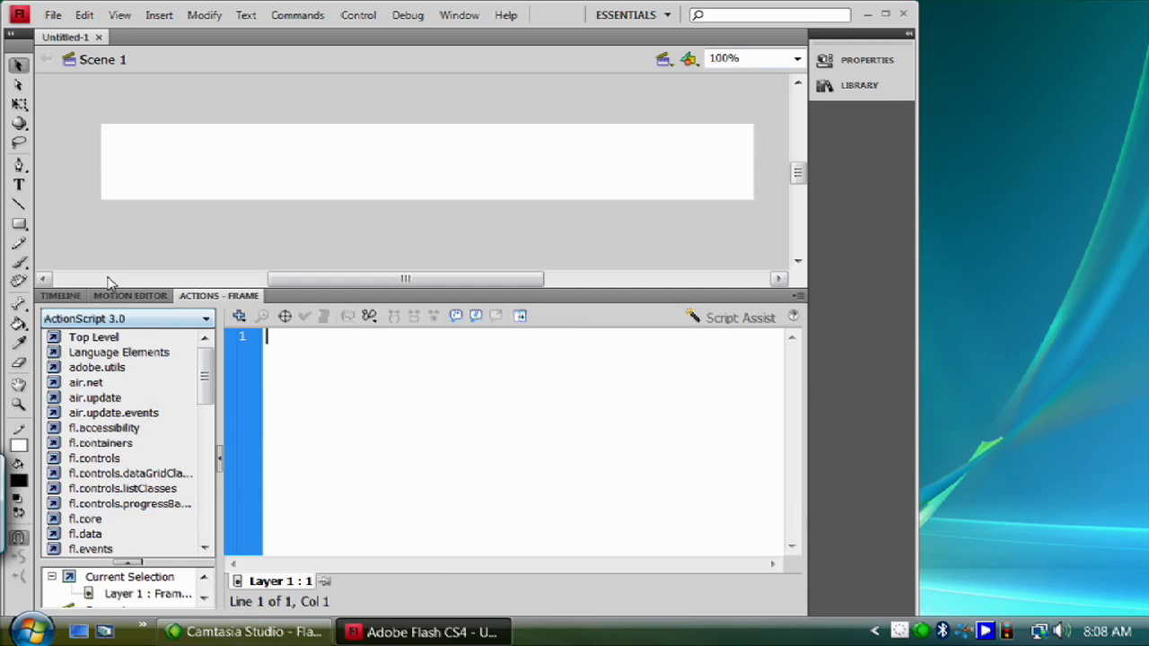
{"action": "left_click", "coordinate": [390, 288]}
{"action": "left_click", "coordinate": [203, 609]}
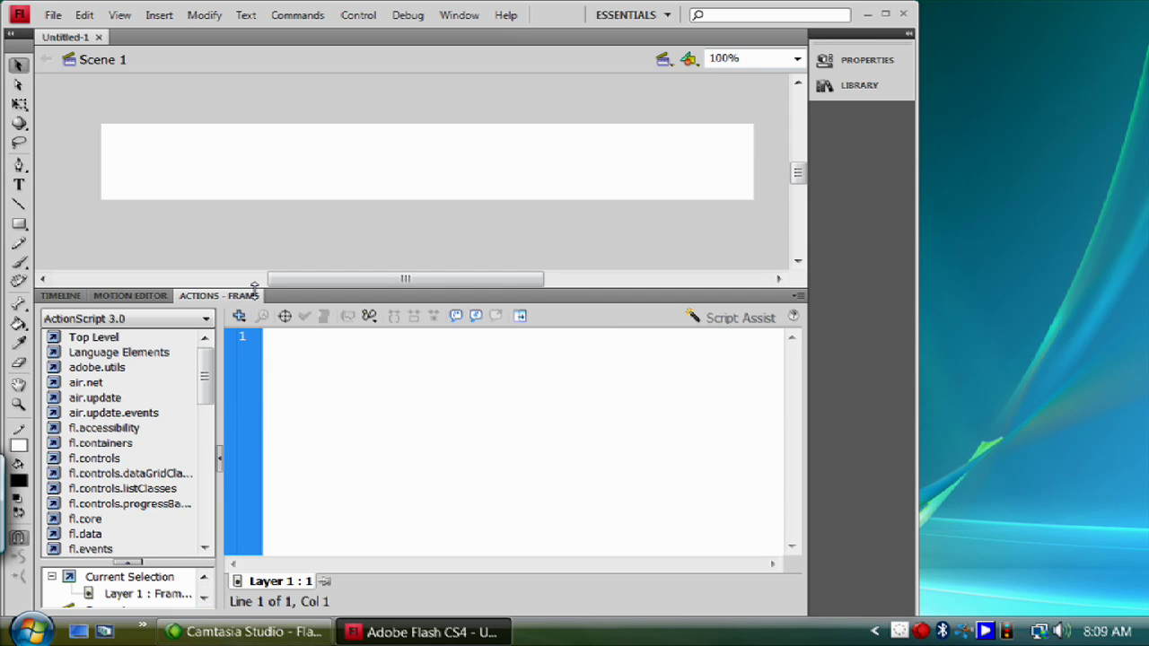
{"action": "left_click", "coordinate": [77, 298]}
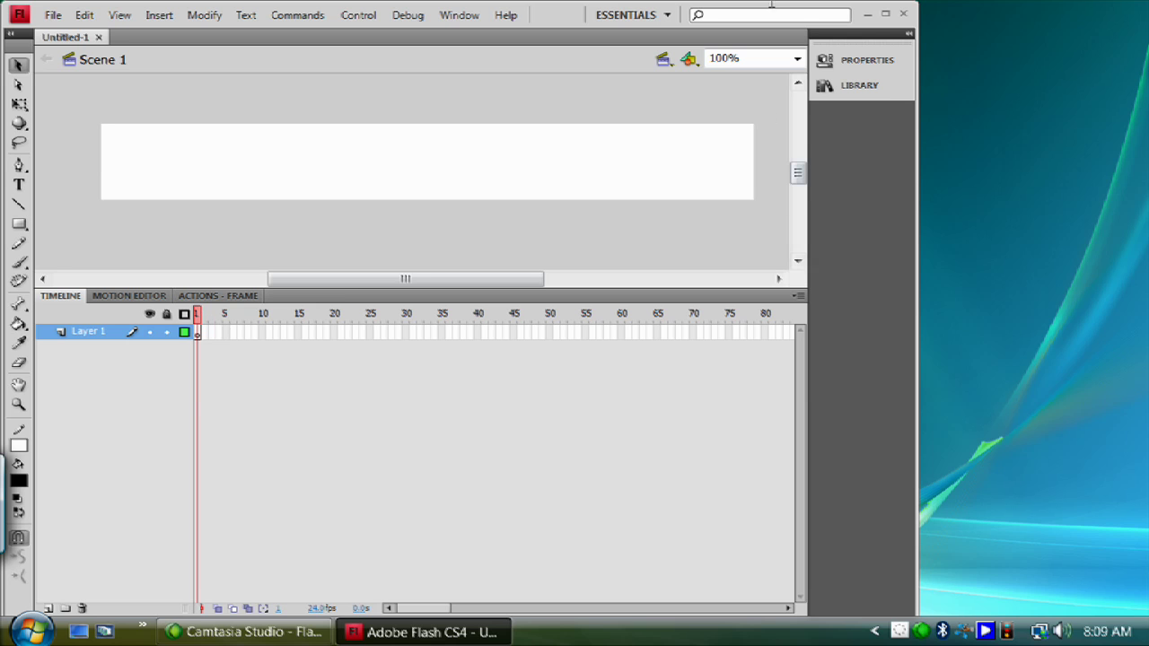
Expand the docked Properties panel to full view and maximize the application window
{"action": "left_click", "coordinate": [872, 64]}
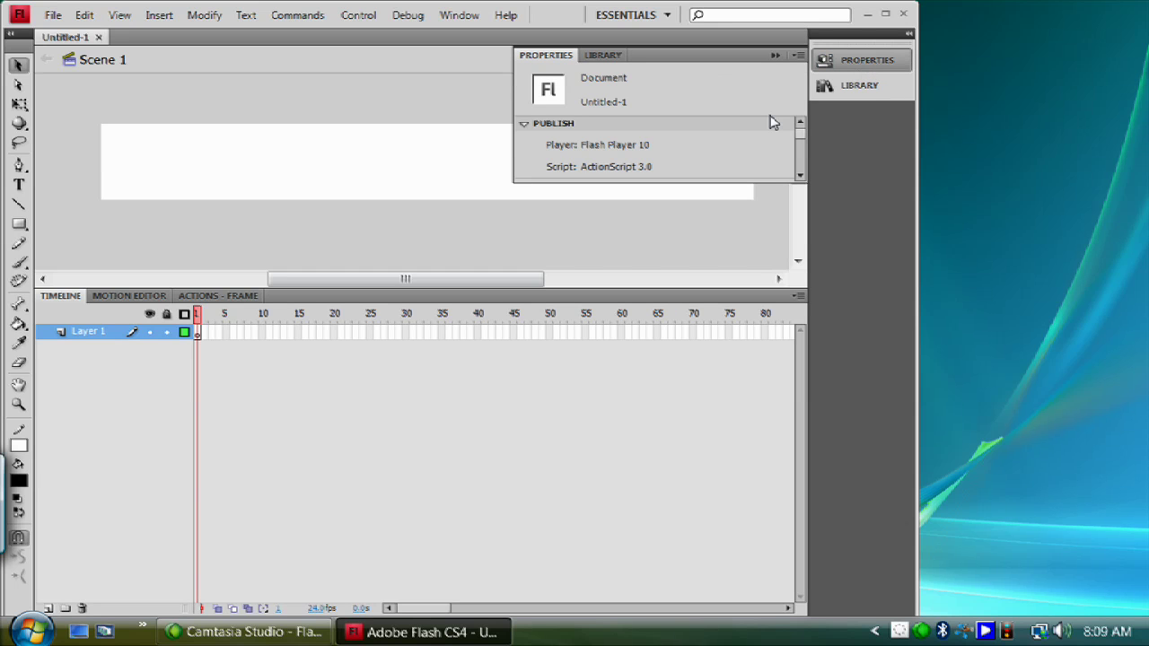
{"action": "left_click", "coordinate": [909, 38]}
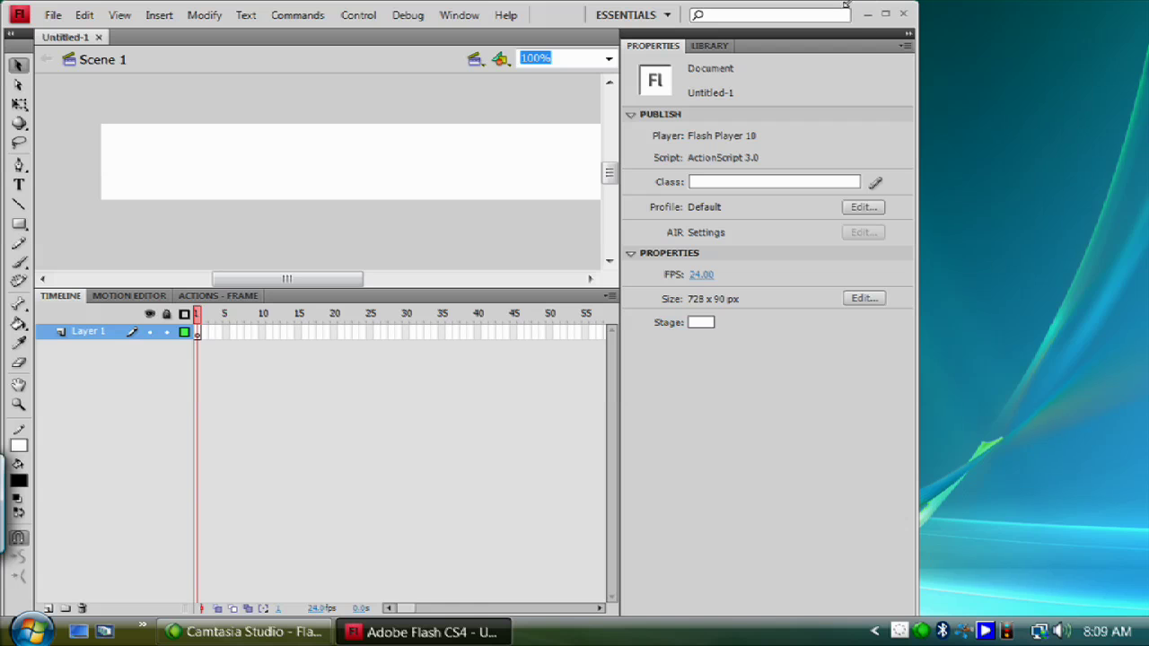
{"action": "left_click", "coordinate": [885, 14]}
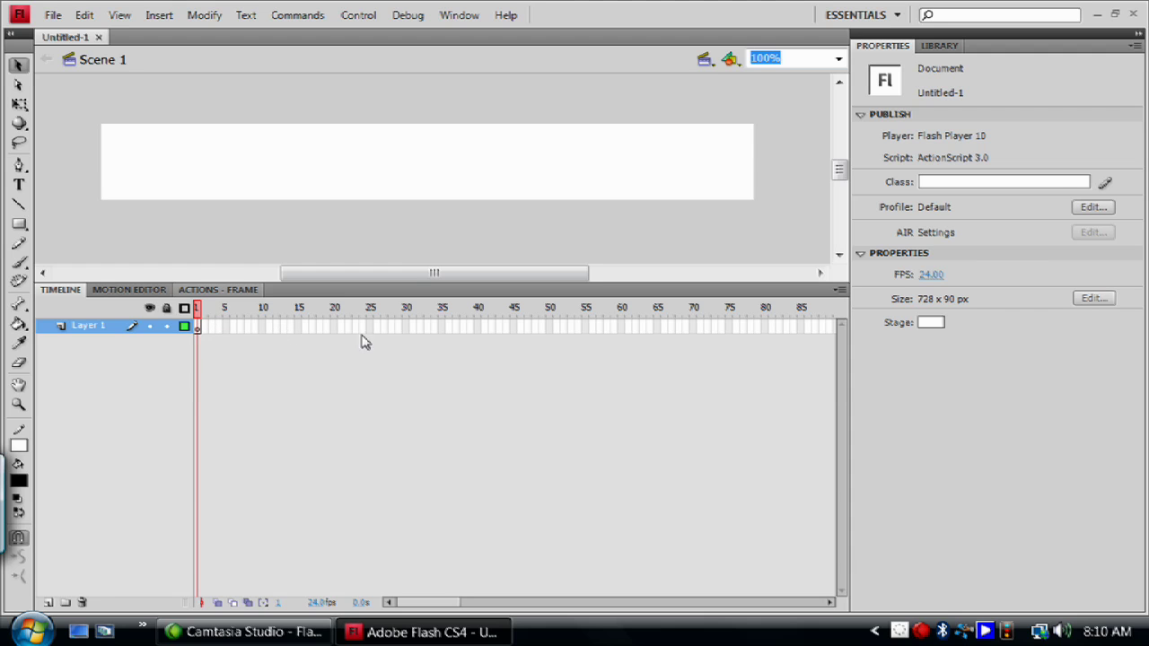
Add four new layers above Layer 1 in the timeline
{"action": "left_click", "coordinate": [326, 327]}
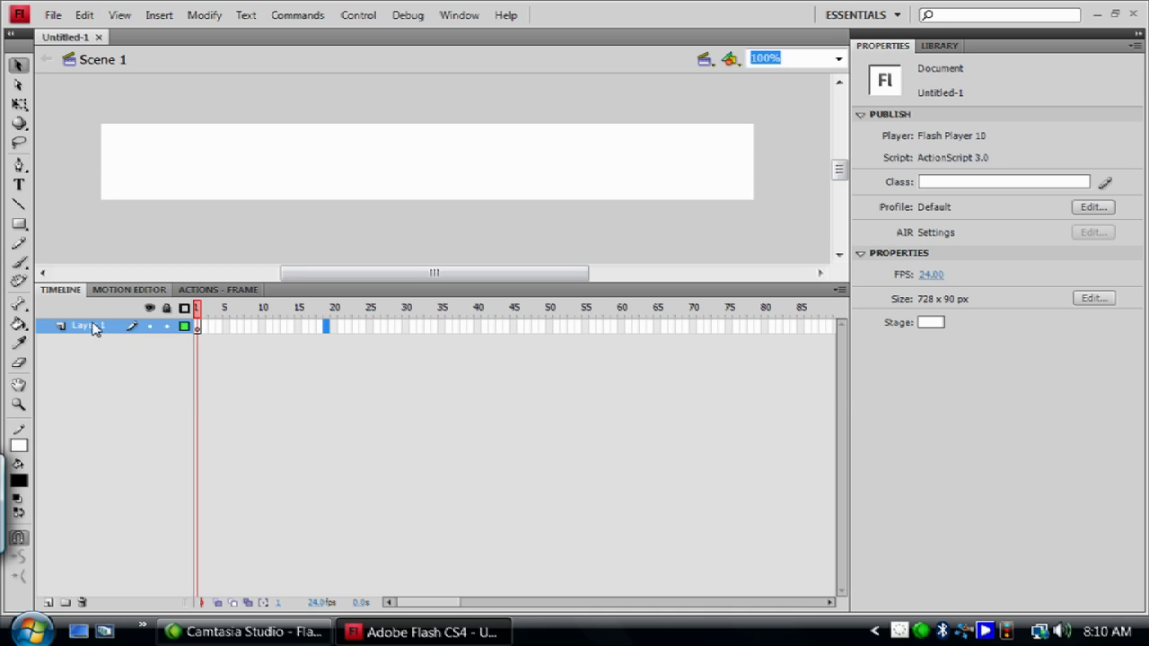
{"action": "left_click", "coordinate": [49, 603]}
{"action": "left_click", "coordinate": [49, 604]}
{"action": "left_click", "coordinate": [49, 603]}
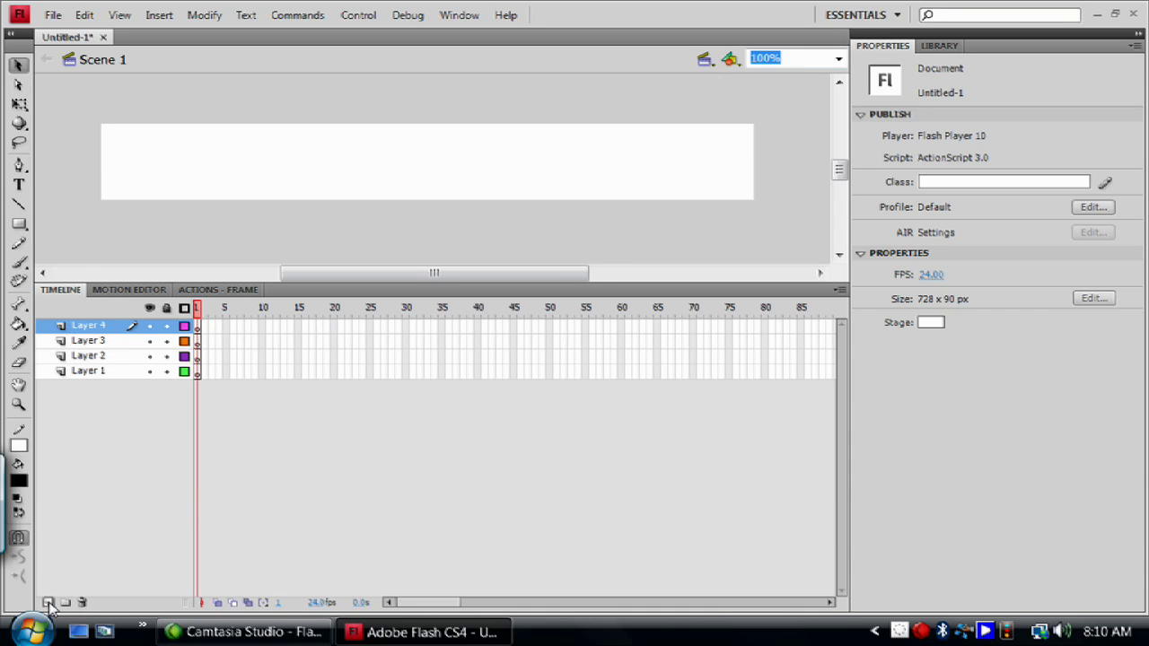
{"action": "left_click", "coordinate": [50, 603]}
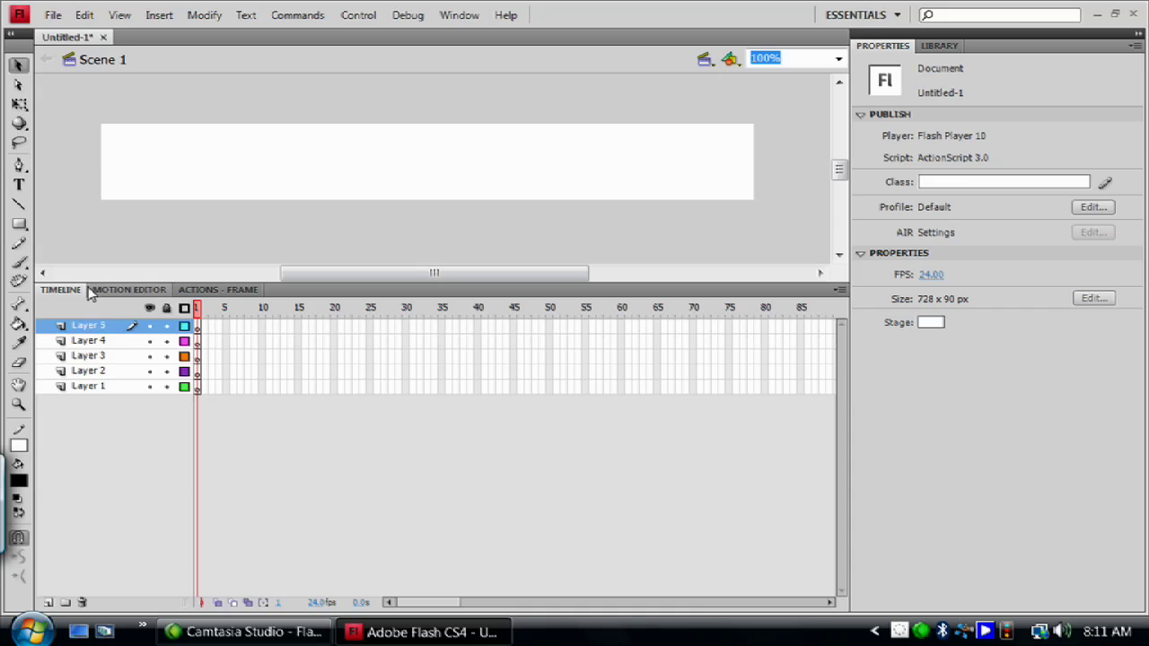
Toggle Layer 5's visibility and lock, and draw a black square about 63 x 63 px on its stage with the Rectangle tool
{"action": "left_click", "coordinate": [150, 327]}
{"action": "left_click", "coordinate": [166, 327]}
{"action": "left_click", "coordinate": [20, 224]}
{"action": "left_click_drag", "start_coordinate": [161, 132], "coordinate": [218, 184]}
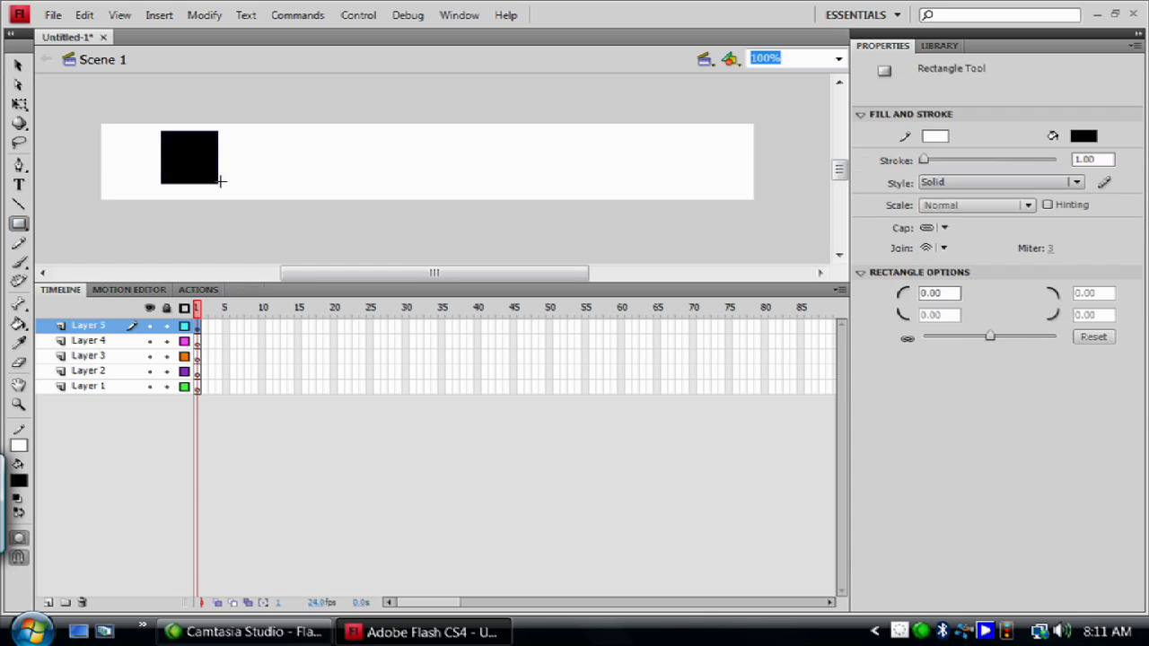
Open the black square's drawing object, return to Scene 1, and move the square to about X 149, Y 20
{"action": "left_click", "coordinate": [18, 66]}
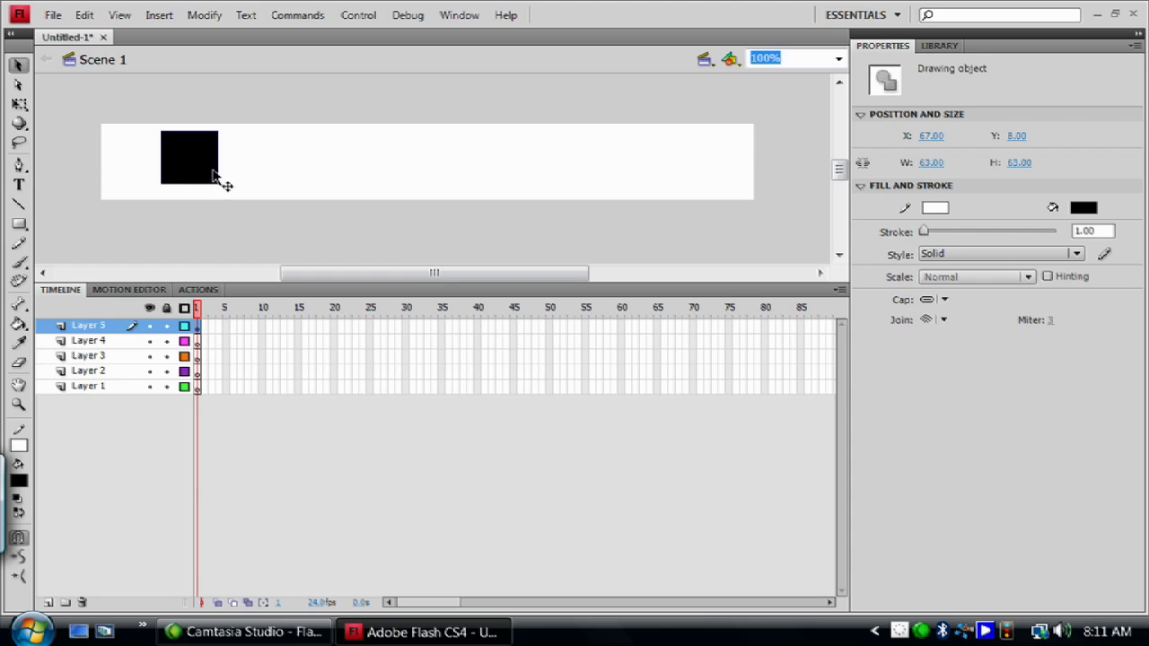
{"action": "double_click", "coordinate": [195, 179]}
{"action": "left_click", "coordinate": [199, 179]}
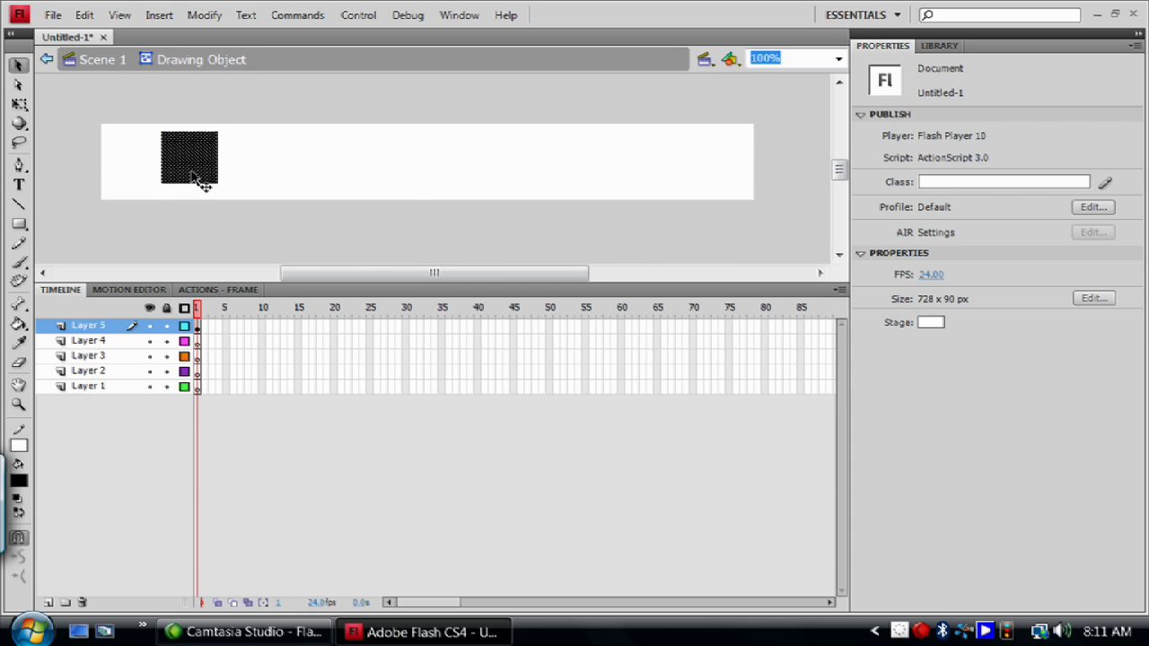
{"action": "left_click", "coordinate": [97, 61]}
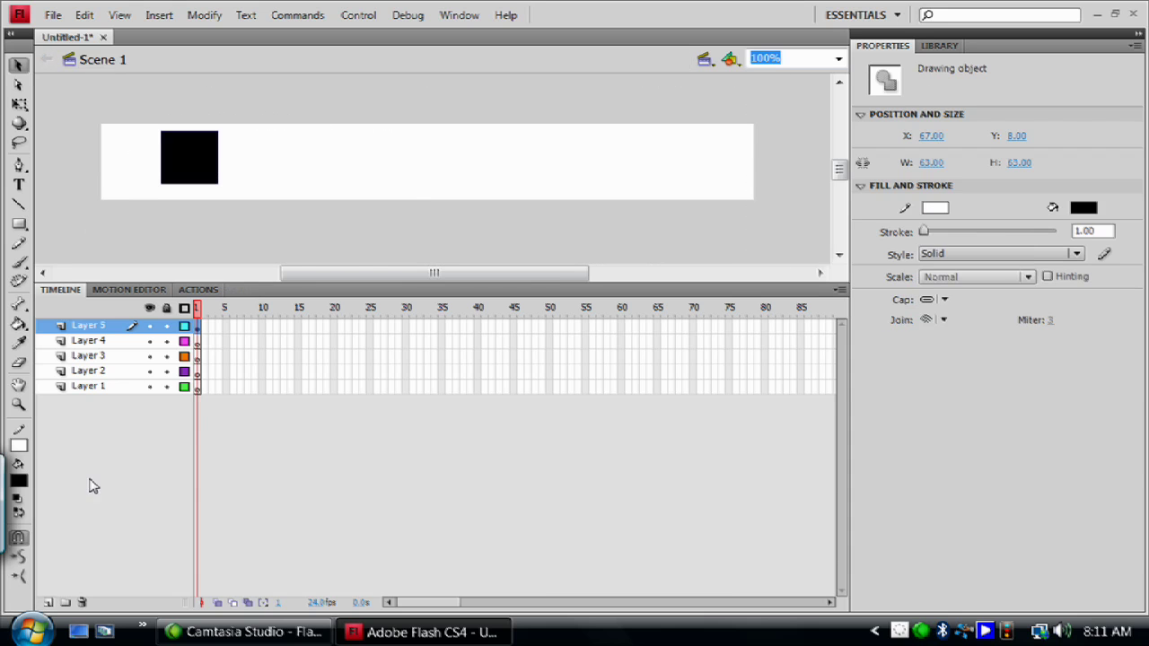
{"action": "left_click_drag", "start_coordinate": [208, 152], "coordinate": [282, 163]}
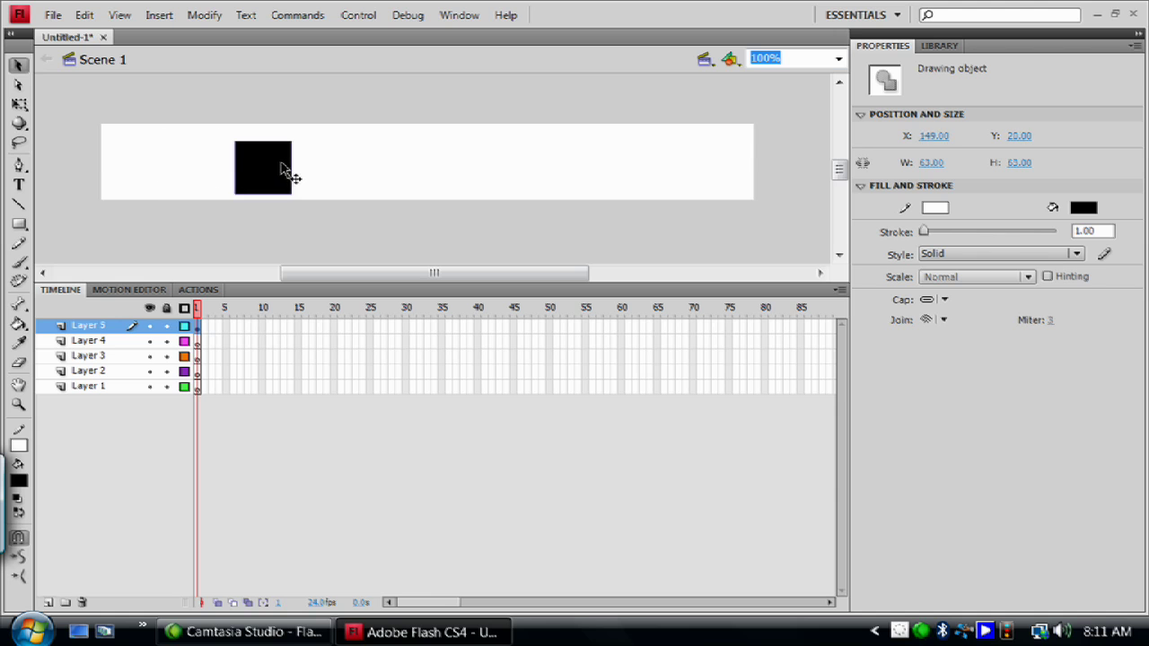
Toggle the display of Layer 5's contents between outlines and solid fill
{"action": "left_click", "coordinate": [186, 331]}
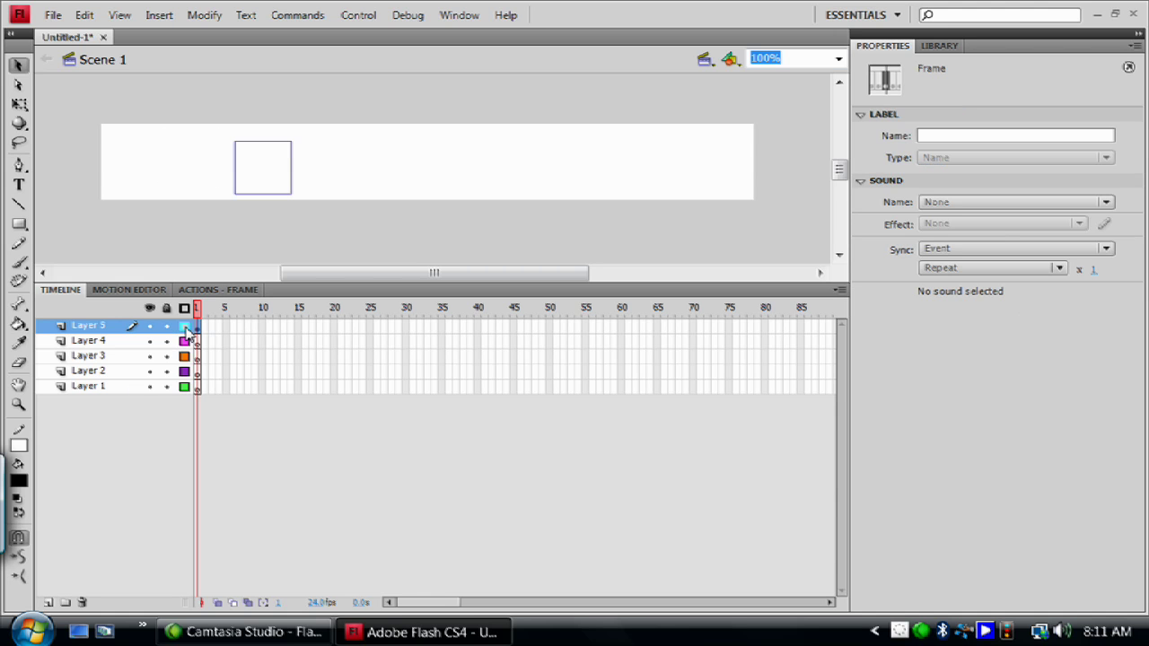
{"action": "left_click", "coordinate": [185, 327]}
{"action": "left_click", "coordinate": [185, 327]}
Set the outline color of Layer 5 to green #00FF00 in its layer properties
{"action": "double_click", "coordinate": [185, 329]}
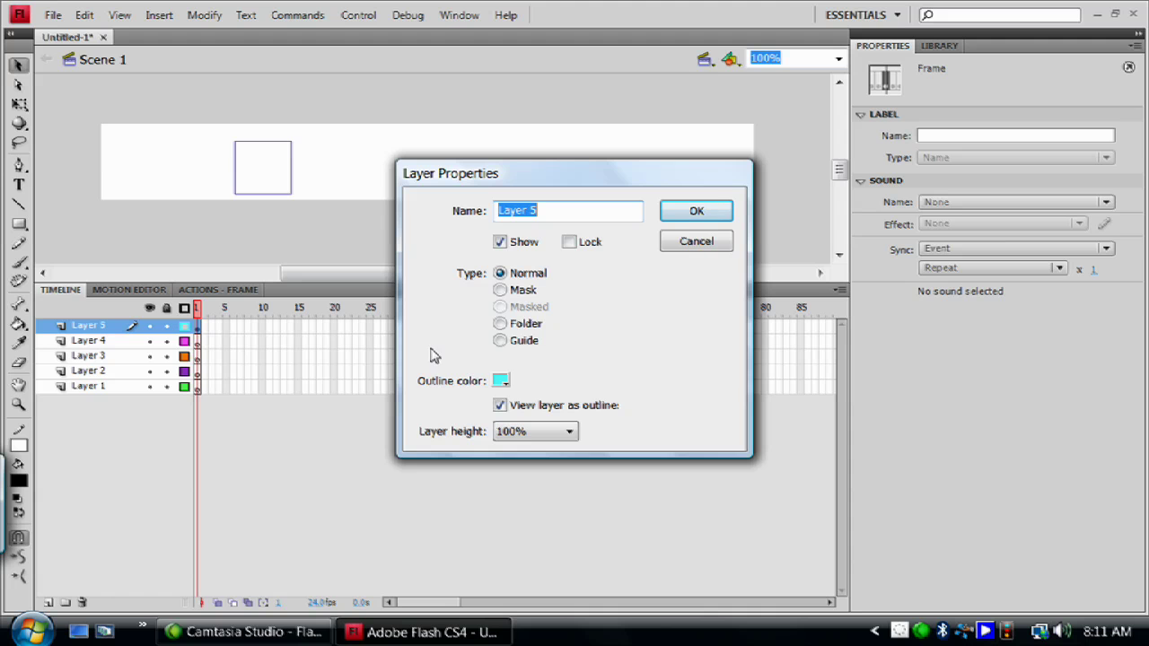
{"action": "left_click", "coordinate": [501, 382]}
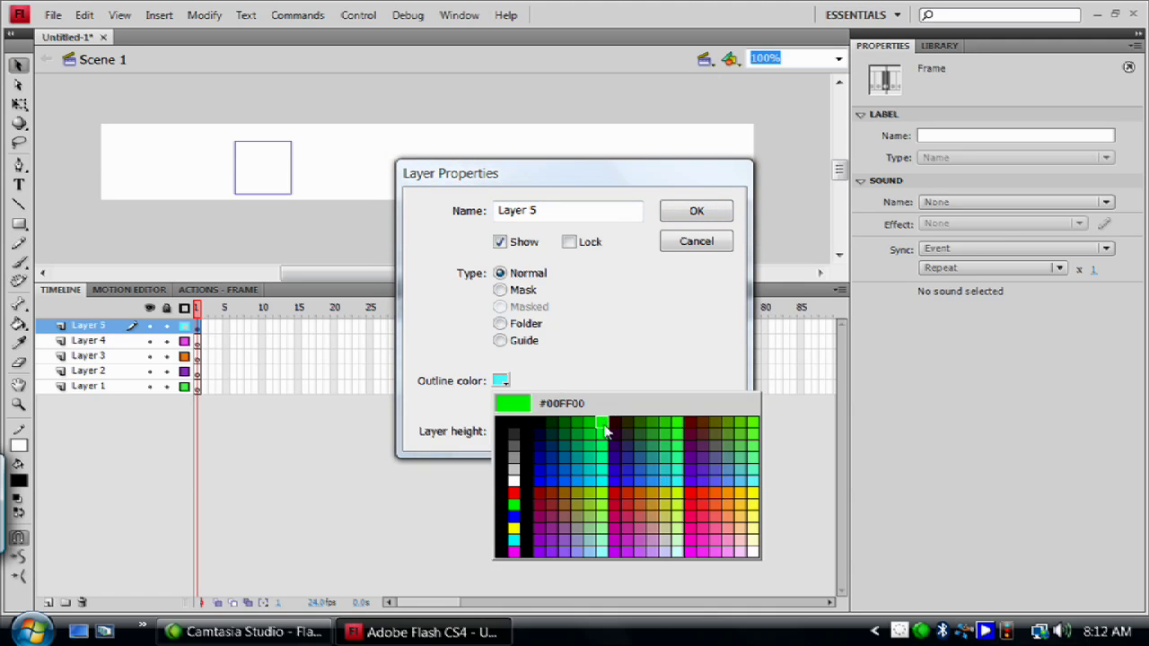
{"action": "left_click", "coordinate": [605, 430]}
{"action": "left_click", "coordinate": [501, 381]}
{"action": "left_click", "coordinate": [501, 382]}
{"action": "left_click", "coordinate": [501, 382]}
{"action": "left_click", "coordinate": [501, 381]}
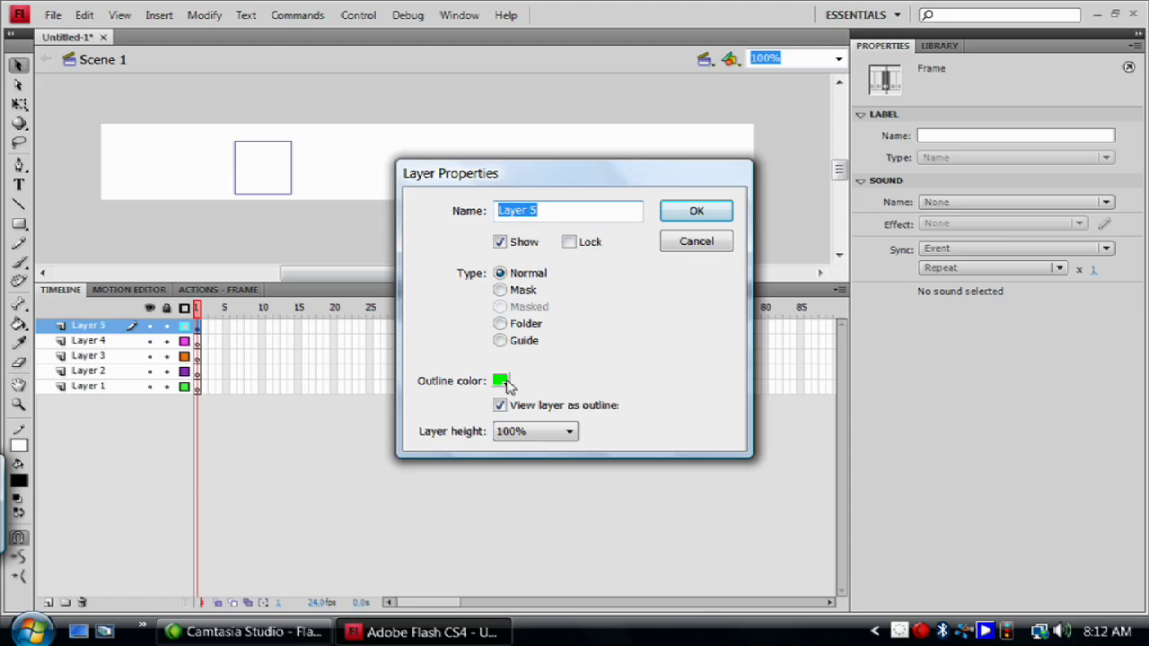
Set Layer 5's outline color to blue and turn off its outline view
{"action": "left_click", "coordinate": [503, 382]}
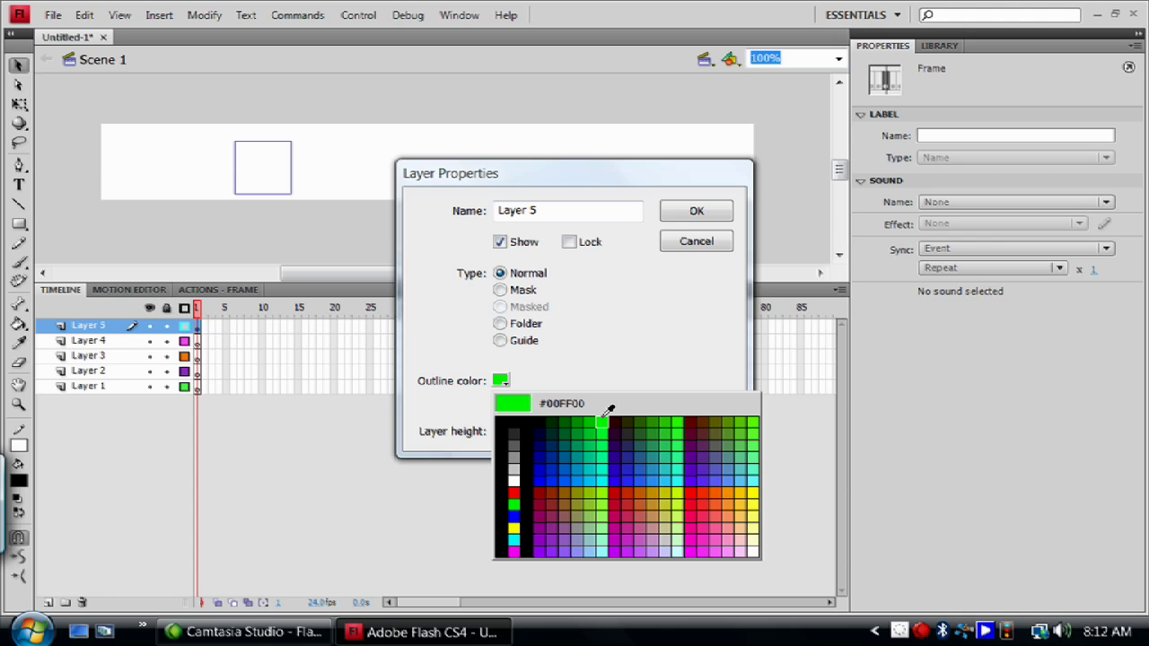
{"action": "left_click", "coordinate": [542, 478]}
{"action": "left_click", "coordinate": [698, 214]}
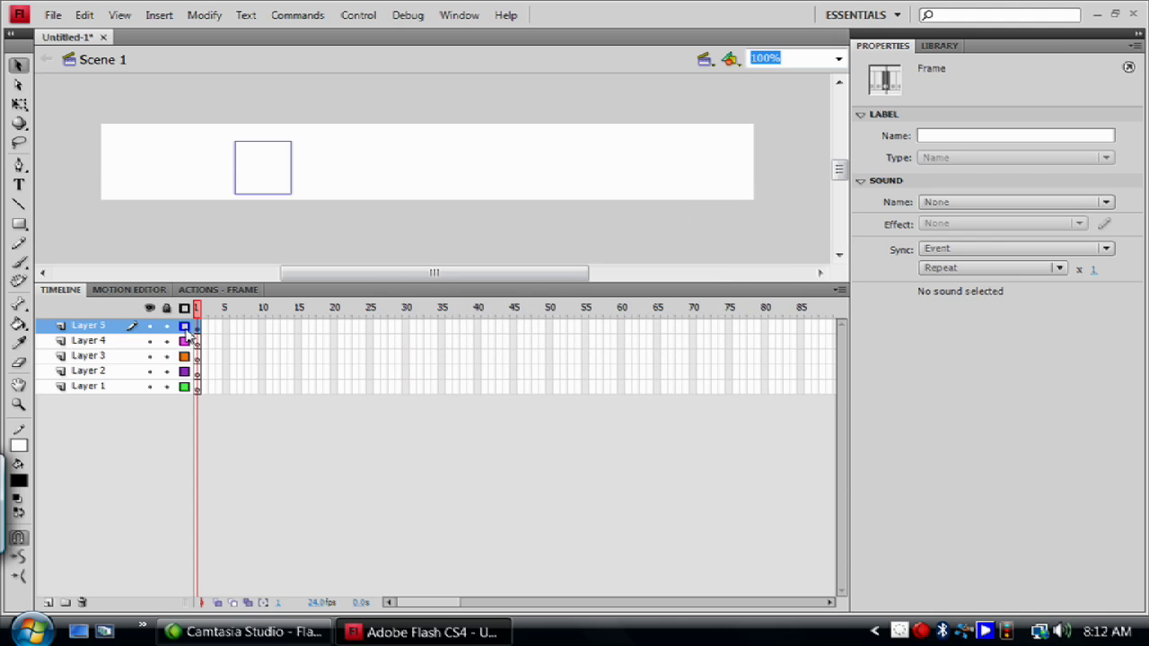
{"action": "left_click", "coordinate": [184, 326]}
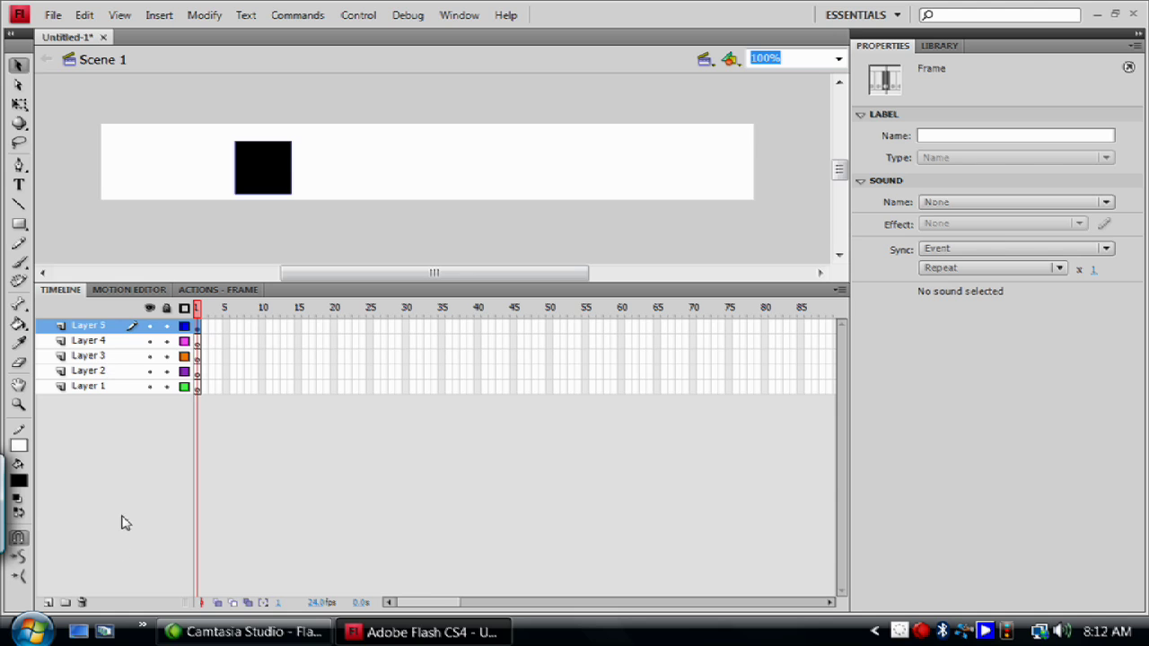
Add a layer folder above Layer 5, and delete it along with Layers 5, 4, 3 and 2
{"action": "left_click", "coordinate": [66, 604]}
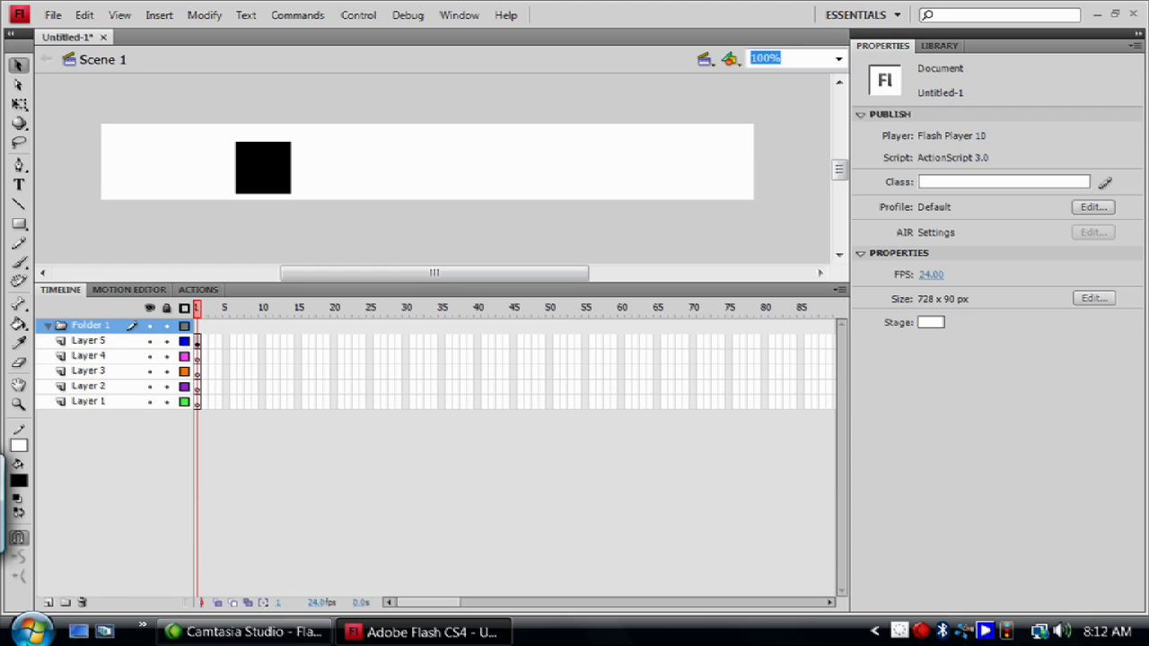
{"action": "left_click", "coordinate": [82, 602]}
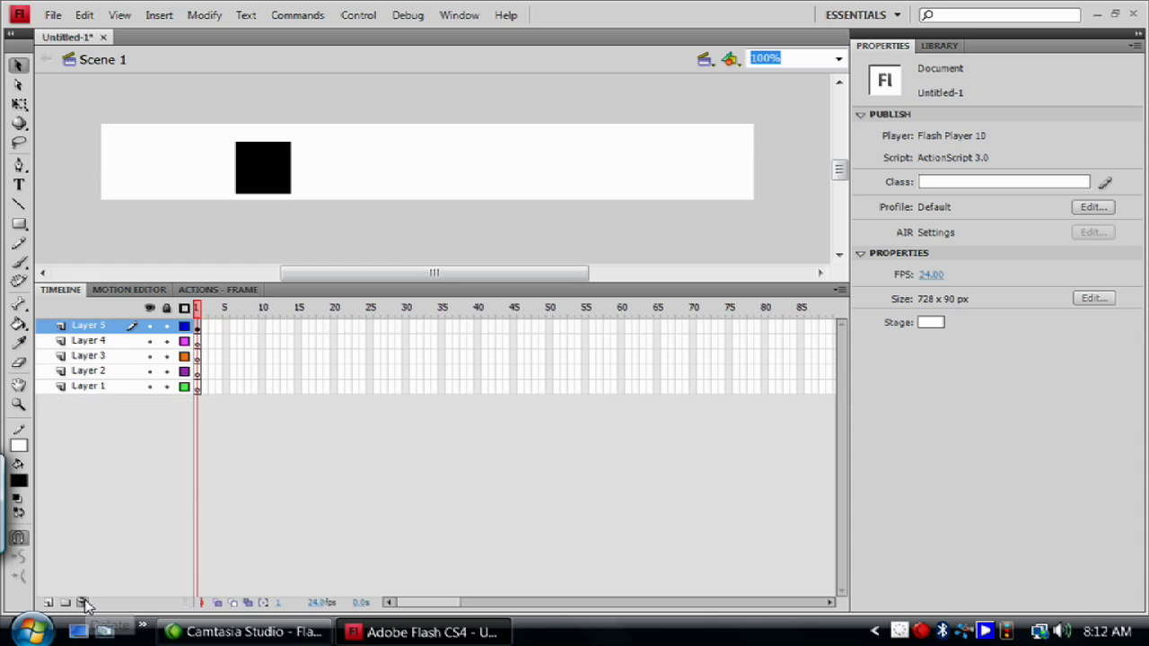
{"action": "left_click", "coordinate": [82, 603]}
{"action": "left_click", "coordinate": [82, 602]}
{"action": "left_click", "coordinate": [82, 602]}
{"action": "left_click", "coordinate": [82, 602]}
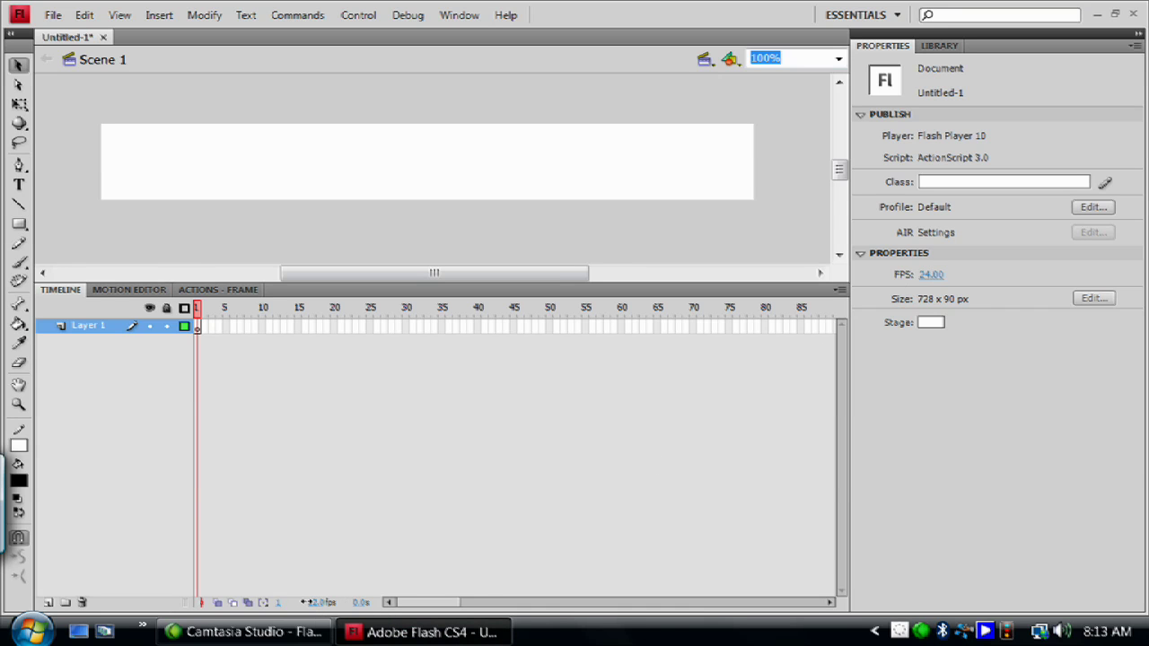
Set the document's frame rate to 13 fps and select frame 15 of Layer 1
{"action": "left_click_drag", "start_coordinate": [297, 602], "coordinate": [301, 603]}
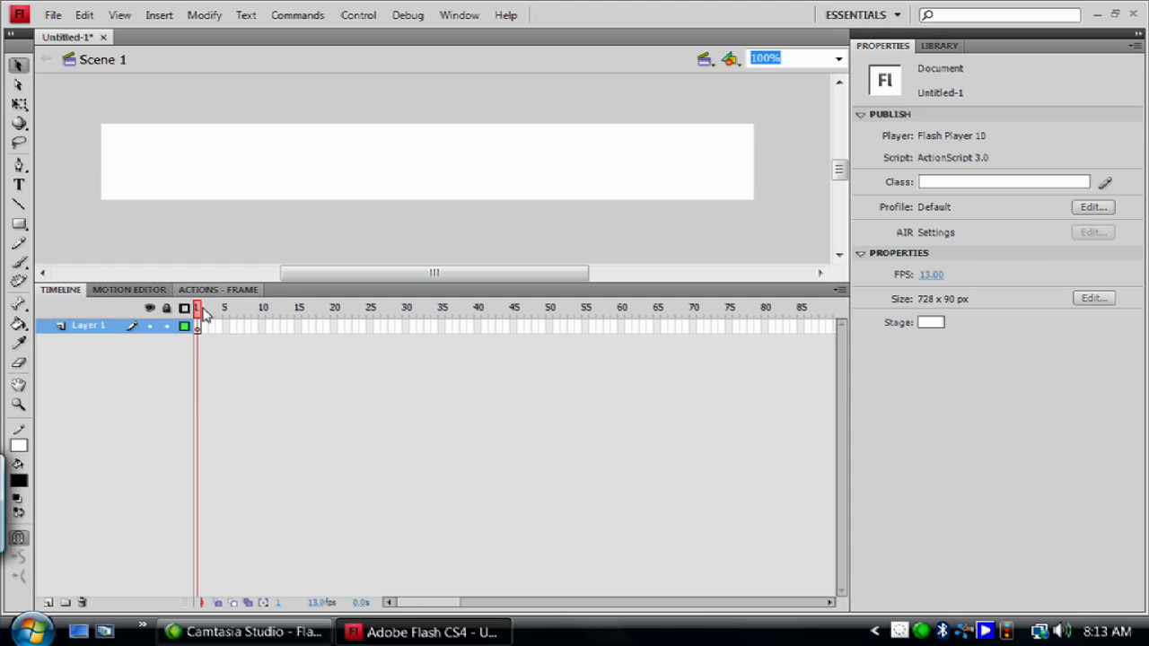
{"action": "left_click", "coordinate": [300, 326]}
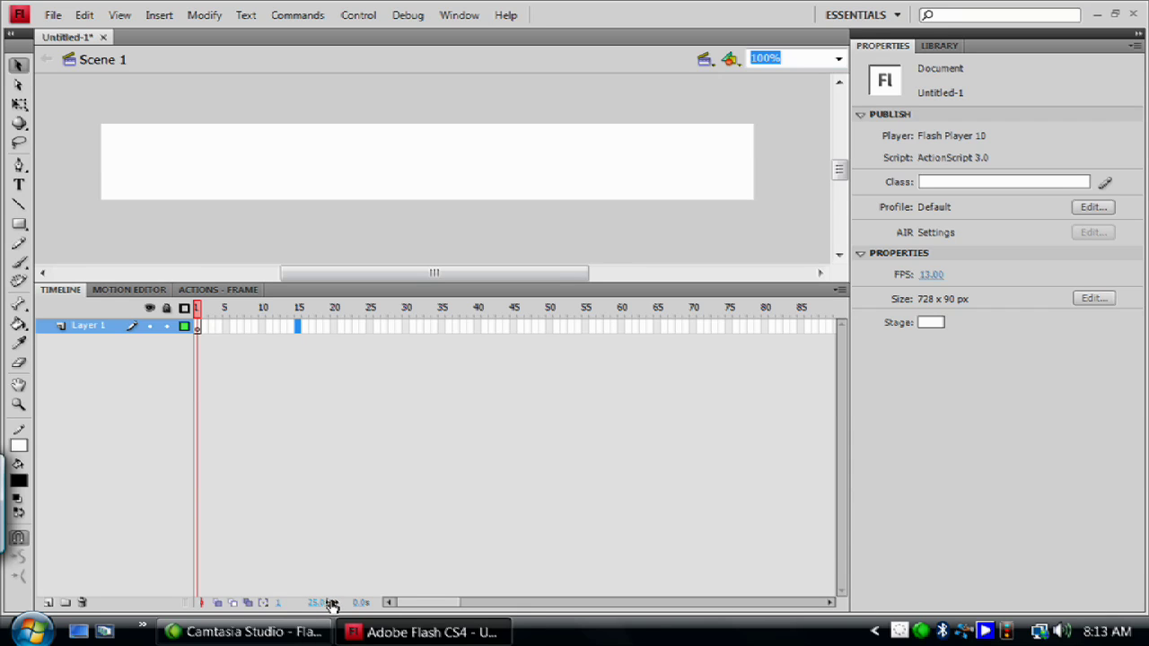
Insert a frame at frame 19 of Layer 1
{"action": "left_click", "coordinate": [327, 328]}
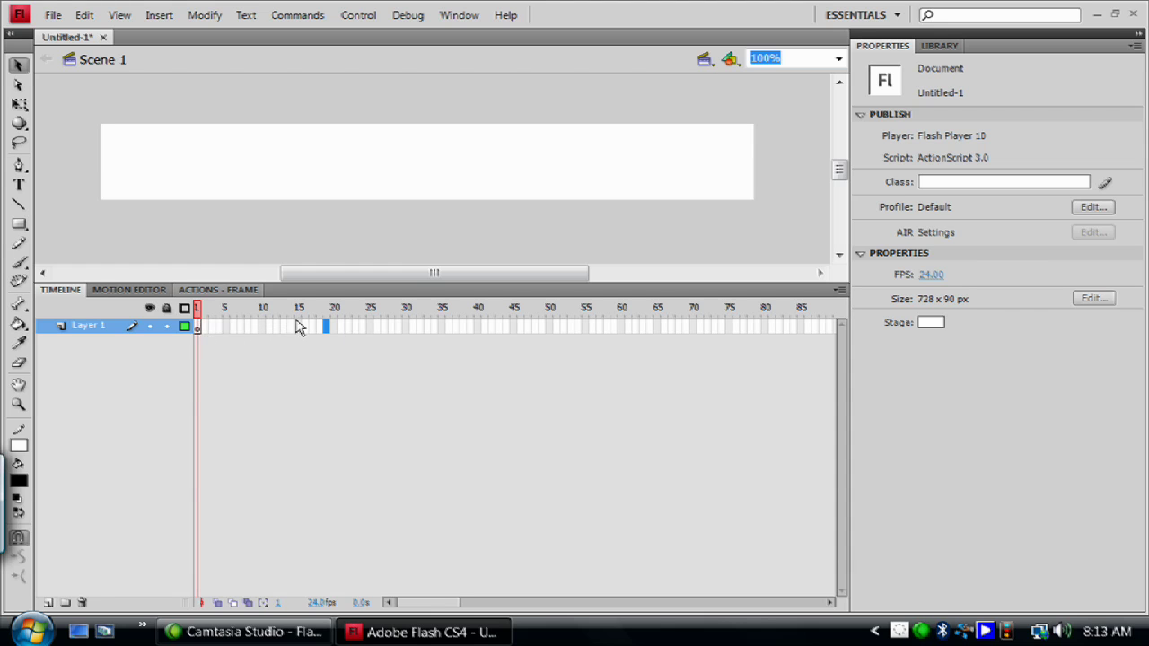
{"action": "left_click_drag", "start_coordinate": [327, 329], "coordinate": [330, 337]}
{"action": "right_click", "coordinate": [330, 332]}
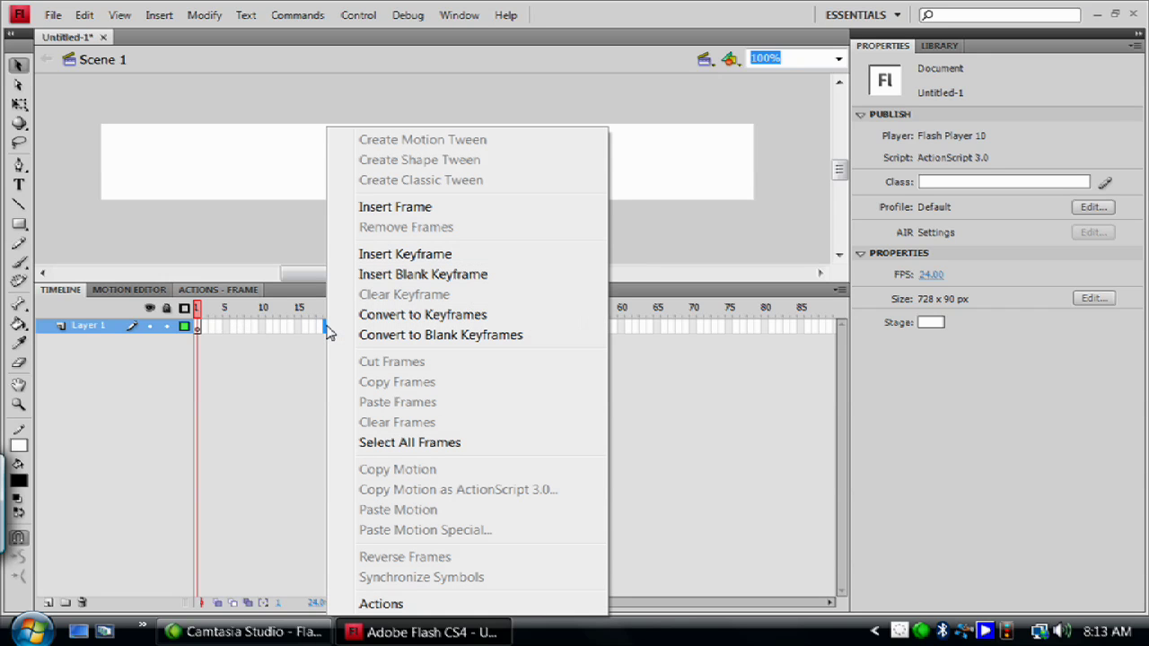
{"action": "left_click", "coordinate": [396, 208]}
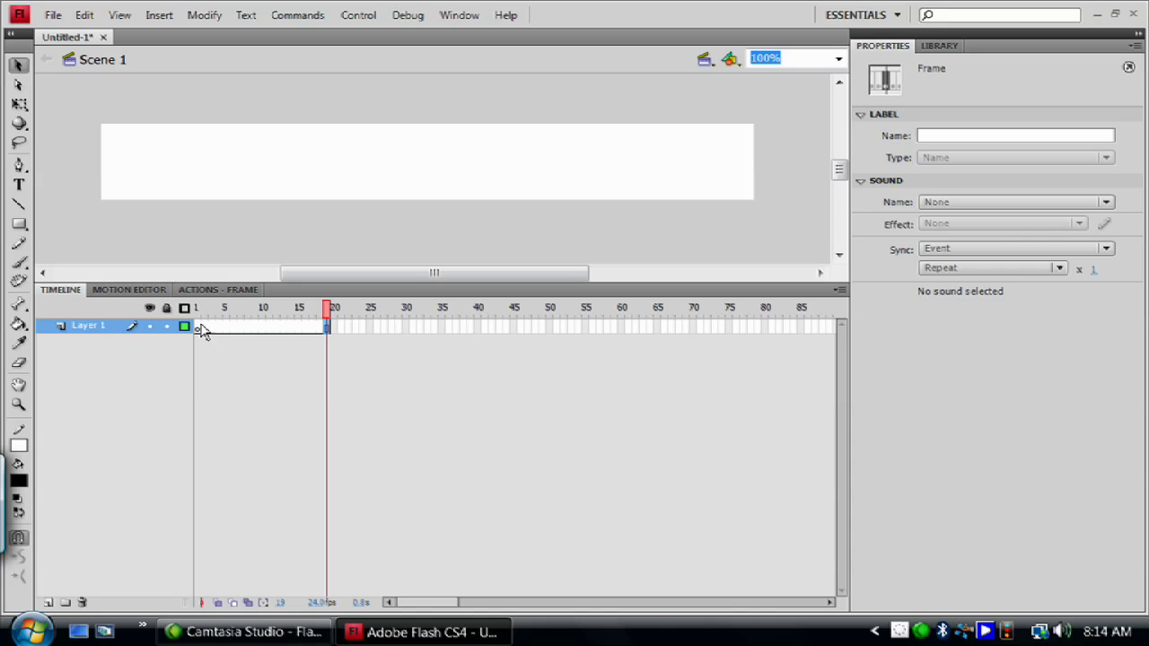
Draw a black-filled rectangle about 90 px wide near the left end of the stage in frame 1 of Layer 1
{"action": "left_click_drag", "start_coordinate": [203, 329], "coordinate": [40, 381]}
{"action": "left_click", "coordinate": [198, 311]}
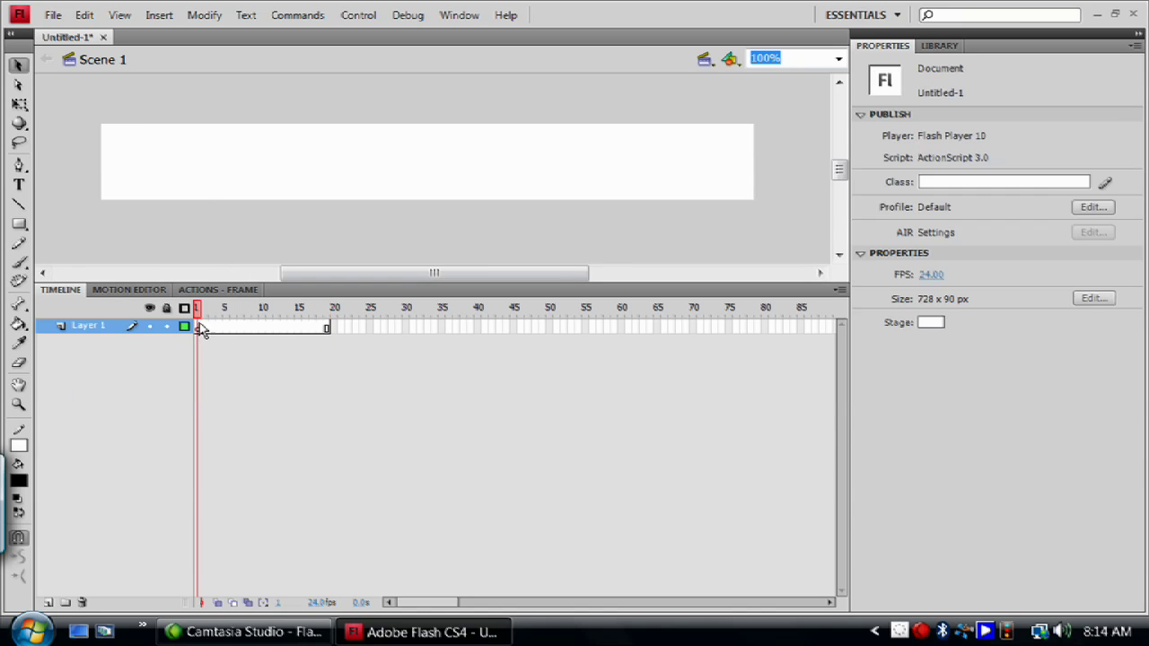
{"action": "left_click", "coordinate": [19, 224]}
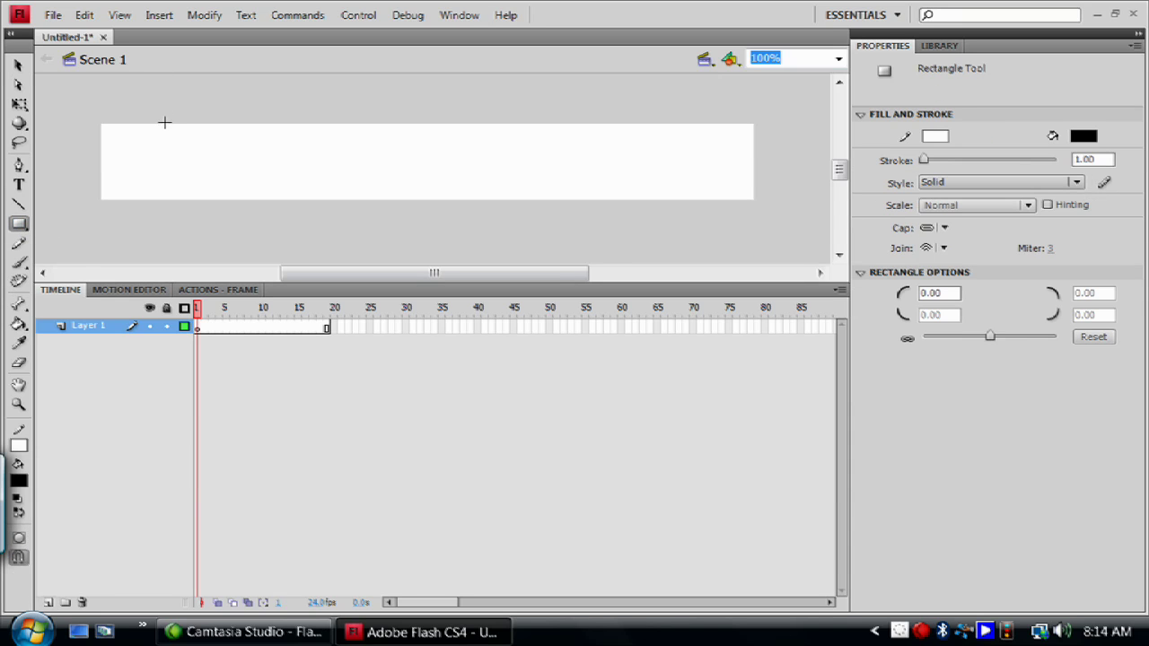
{"action": "left_click_drag", "start_coordinate": [167, 131], "coordinate": [248, 186]}
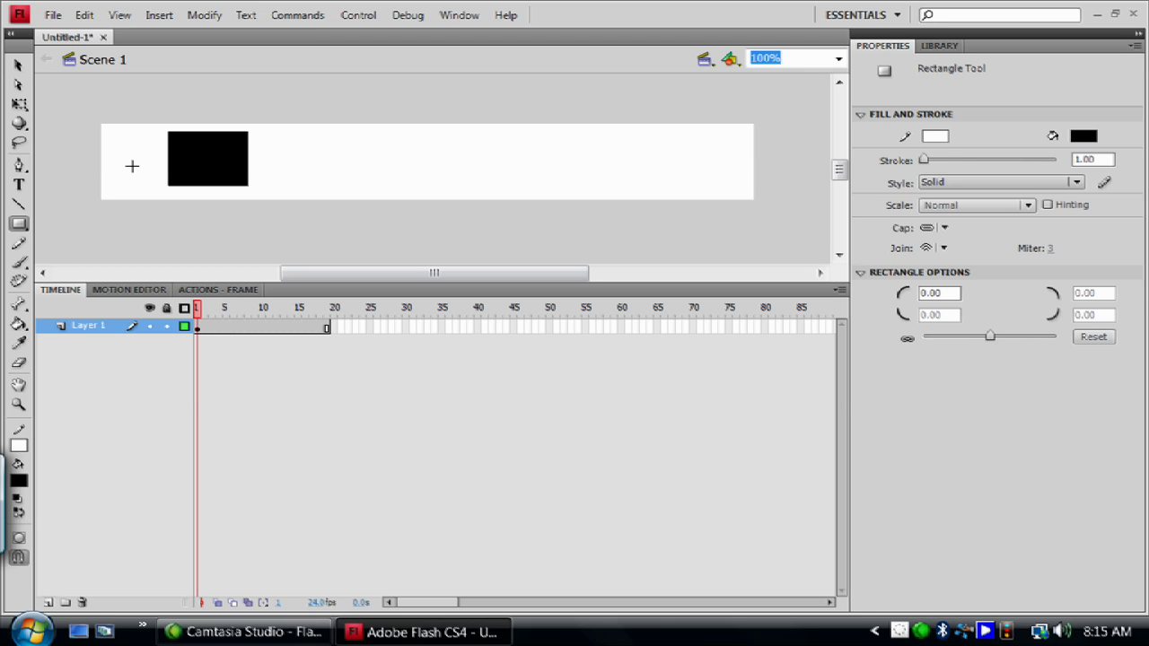
{"action": "key", "text": "v"}
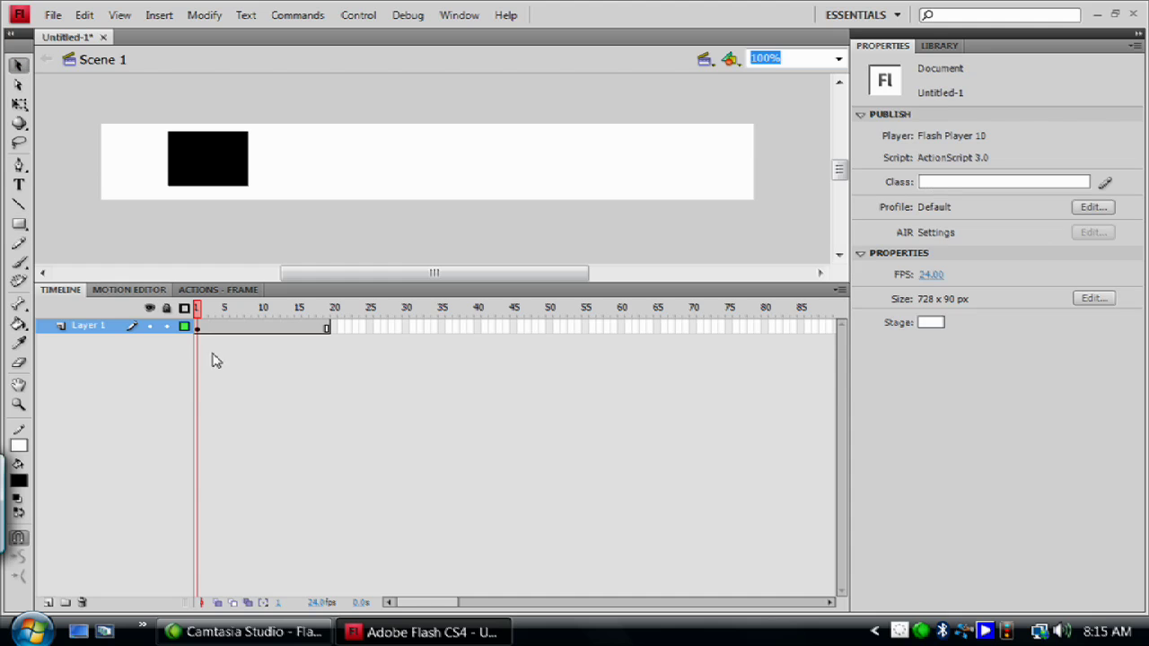
{"action": "left_click", "coordinate": [195, 177]}
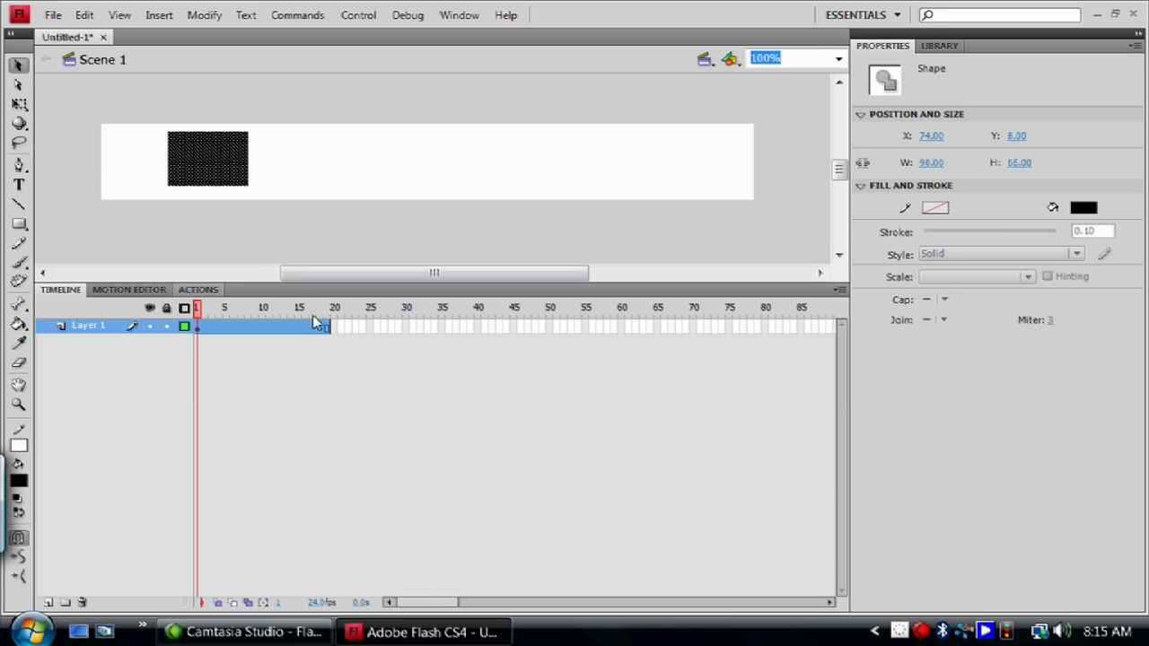
Insert a keyframe at frame 5 of Layer 1 and move its rectangle horizontally to the middle of the stage
{"action": "left_click", "coordinate": [263, 328]}
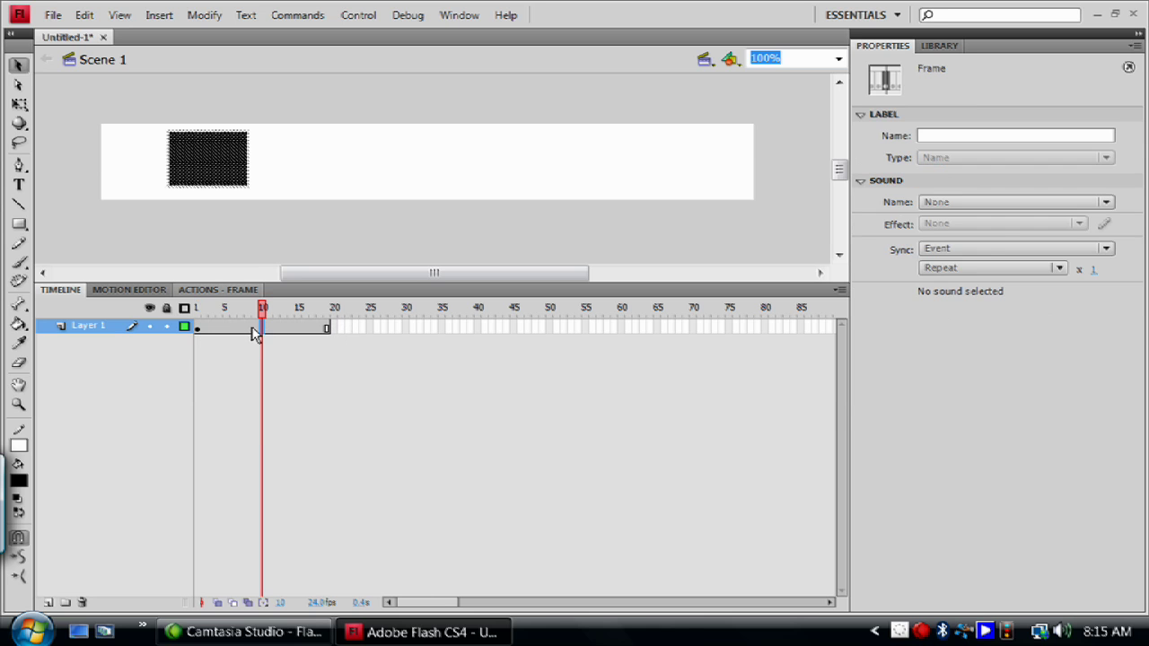
{"action": "right_click", "coordinate": [229, 329]}
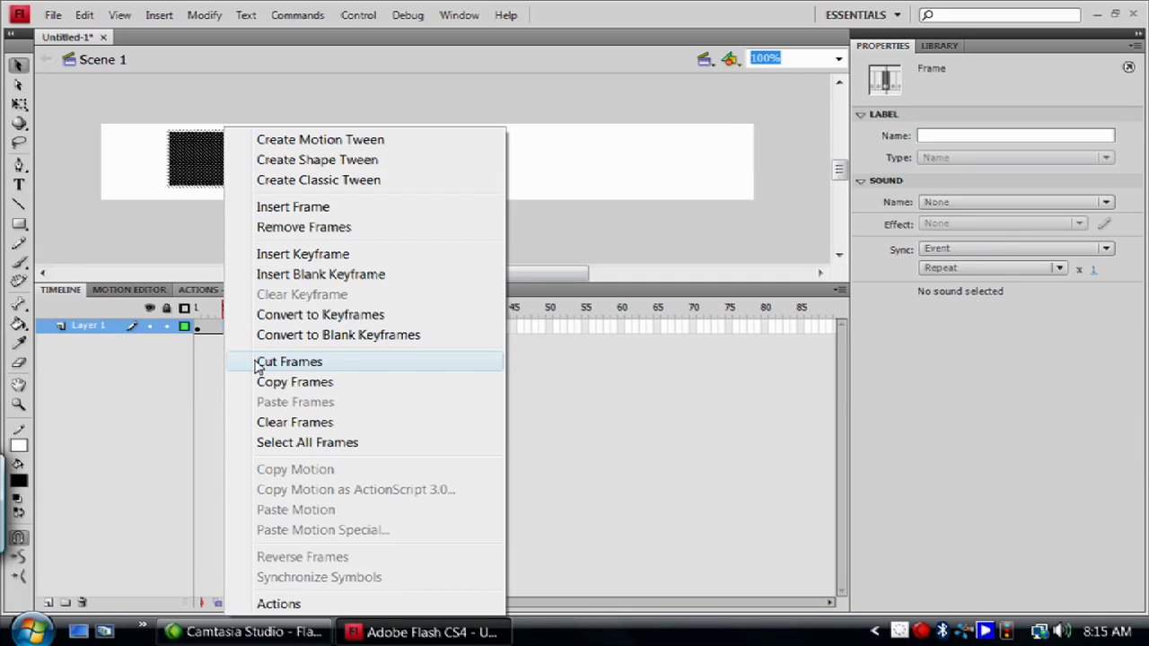
{"action": "left_click", "coordinate": [303, 256]}
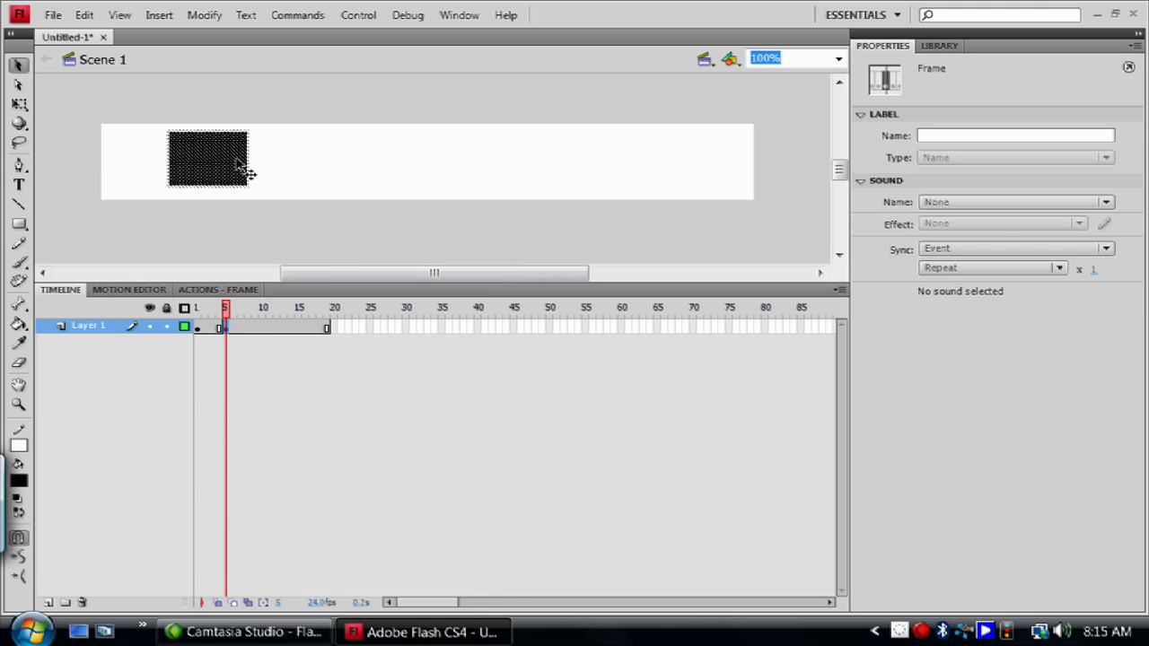
{"action": "left_click_drag", "start_coordinate": [222, 176], "coordinate": [436, 175]}
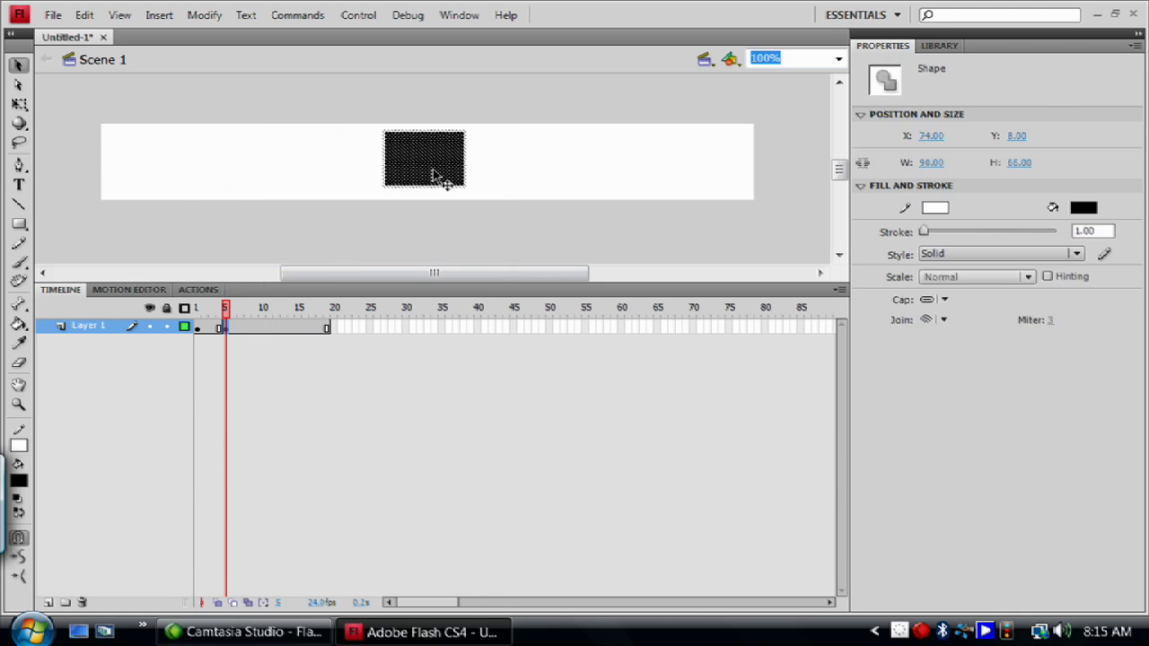
Scrub the playhead back and forth between frames 1 and 5 to compare the rectangle's position in each frame
{"action": "left_click", "coordinate": [198, 309]}
{"action": "left_click", "coordinate": [219, 308]}
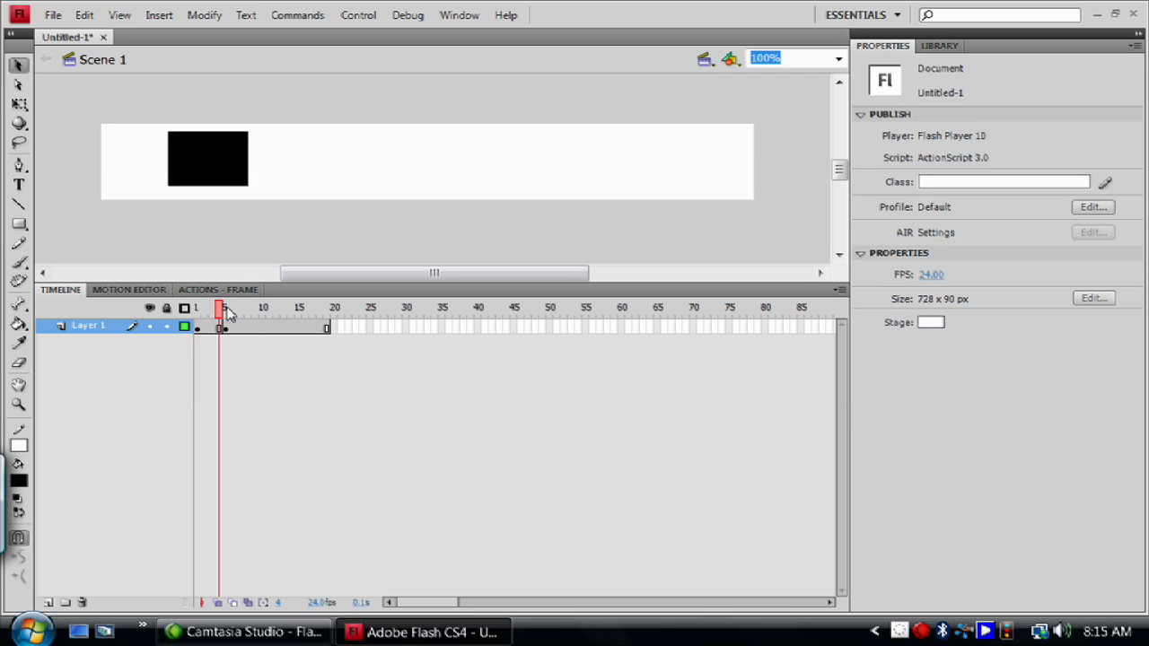
{"action": "left_click", "coordinate": [226, 309]}
{"action": "left_click", "coordinate": [186, 307]}
{"action": "left_click", "coordinate": [198, 309]}
{"action": "left_click", "coordinate": [184, 326]}
{"action": "left_click", "coordinate": [225, 308]}
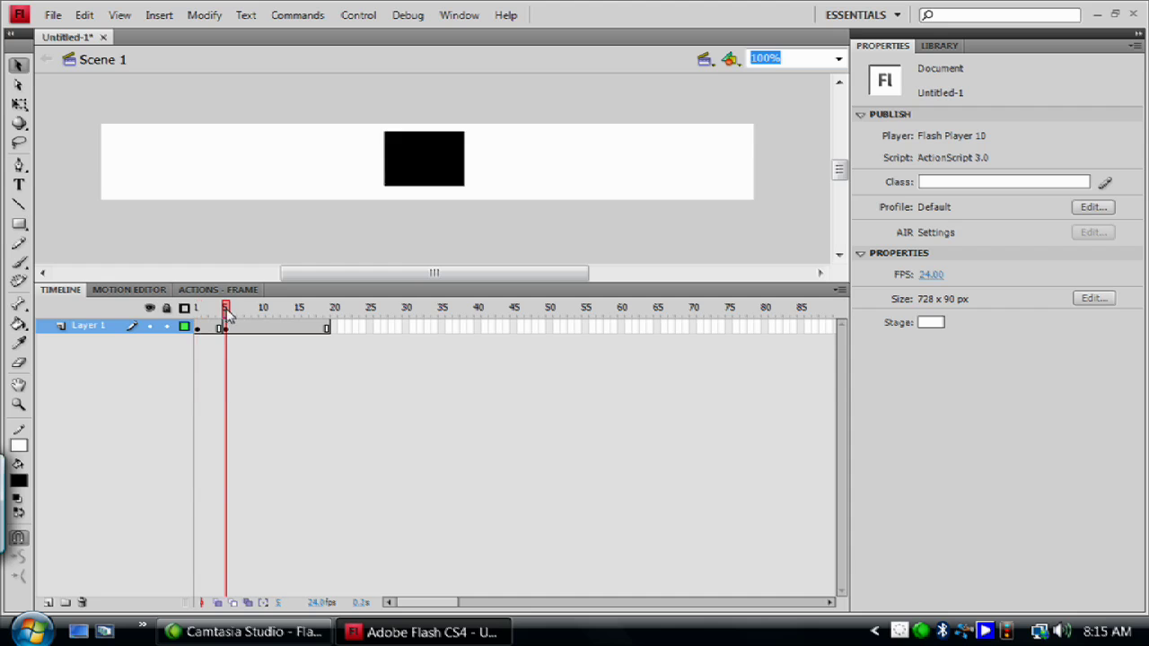
{"action": "left_click", "coordinate": [199, 315]}
{"action": "left_click", "coordinate": [226, 321]}
{"action": "left_click", "coordinate": [201, 316]}
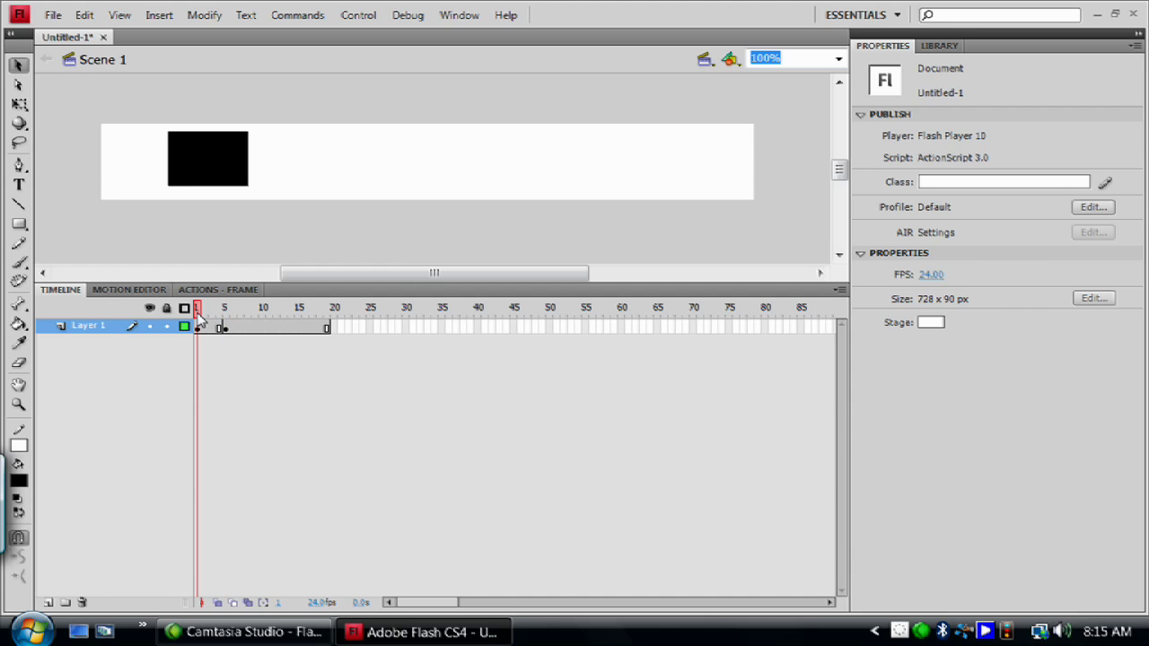
{"action": "left_click", "coordinate": [207, 313]}
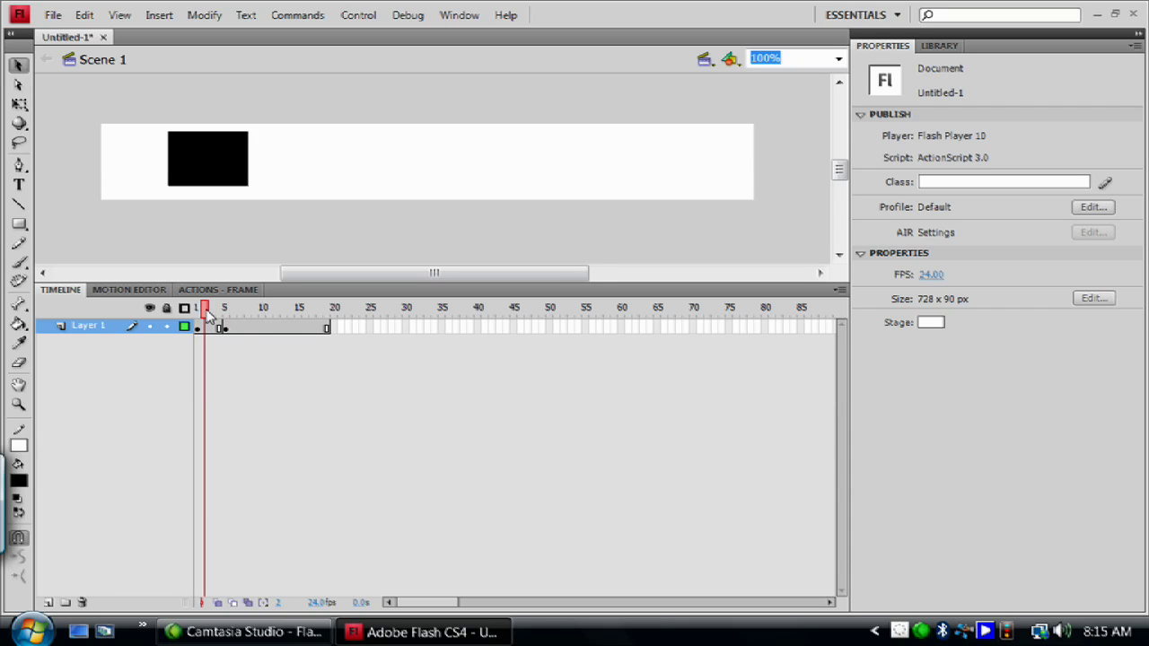
{"action": "mouse_move", "coordinate": [209, 315]}
{"action": "left_mouse_down"}
{"action": "mouse_move", "coordinate": [305, 314]}
{"action": "mouse_move", "coordinate": [193, 325]}
{"action": "left_mouse_up"}
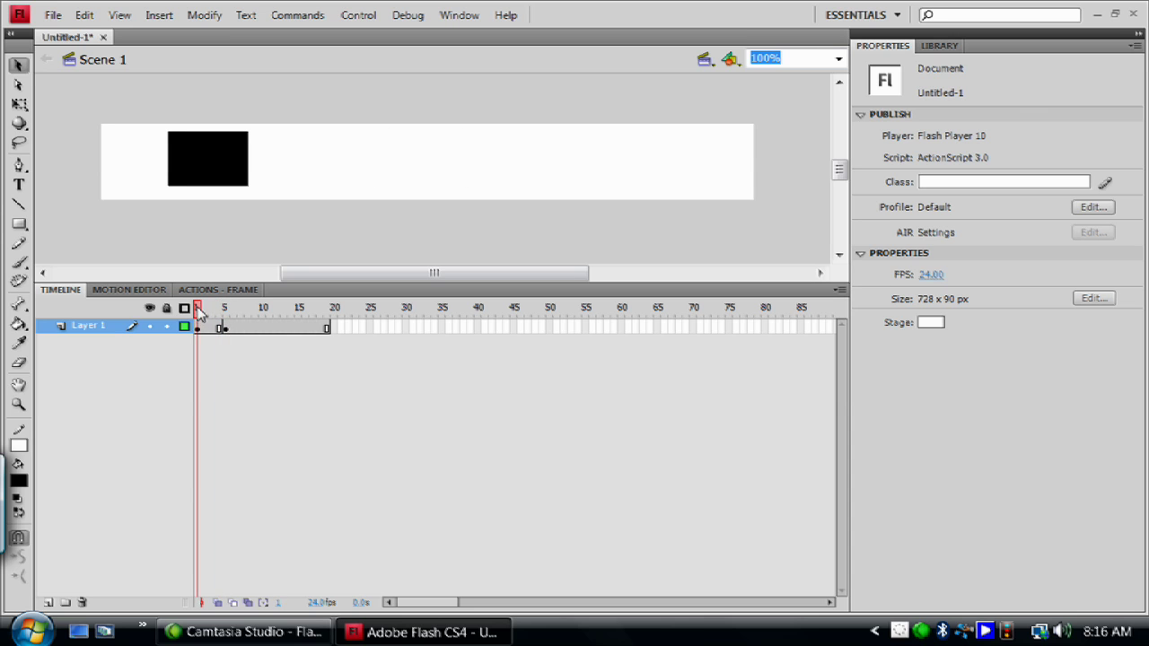
{"action": "mouse_move", "coordinate": [203, 310]}
{"action": "left_mouse_down"}
{"action": "mouse_move", "coordinate": [321, 321]}
{"action": "mouse_move", "coordinate": [195, 326]}
{"action": "left_mouse_up"}
{"action": "left_click_drag", "start_coordinate": [201, 311], "coordinate": [228, 319]}
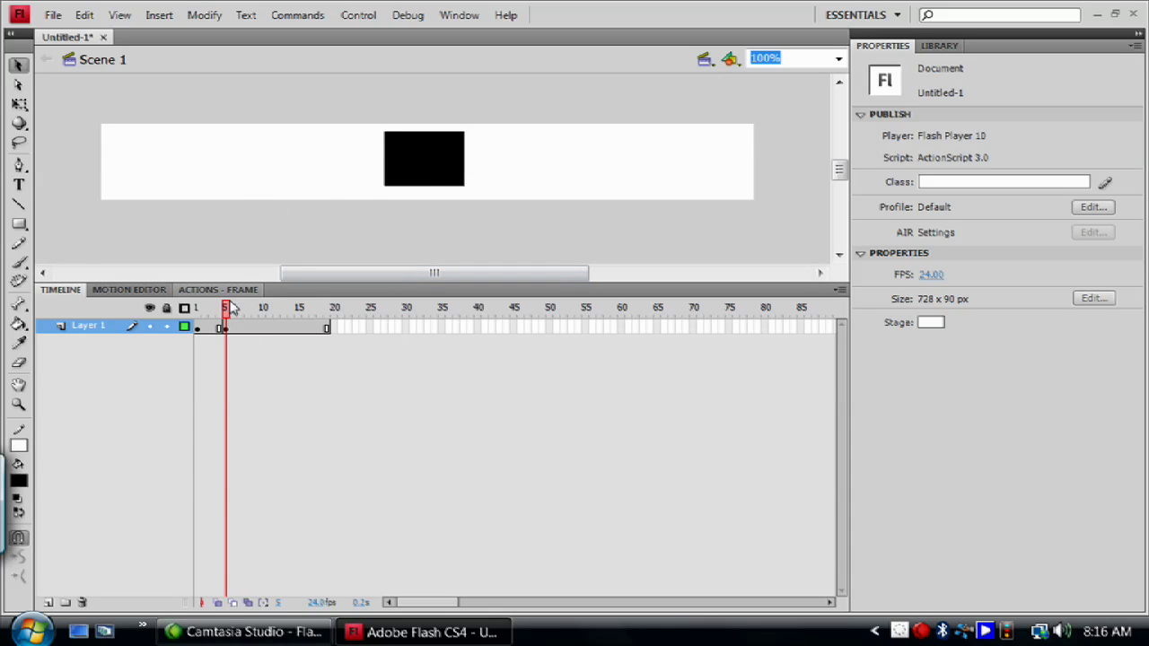
{"action": "mouse_move", "coordinate": [228, 312]}
{"action": "left_mouse_down"}
{"action": "mouse_move", "coordinate": [192, 314]}
{"action": "mouse_move", "coordinate": [275, 322]}
{"action": "mouse_move", "coordinate": [198, 326]}
{"action": "mouse_move", "coordinate": [226, 321]}
{"action": "left_mouse_up"}
{"action": "mouse_move", "coordinate": [225, 308]}
{"action": "left_mouse_down"}
{"action": "mouse_move", "coordinate": [196, 311]}
{"action": "mouse_move", "coordinate": [225, 310]}
{"action": "left_mouse_up"}
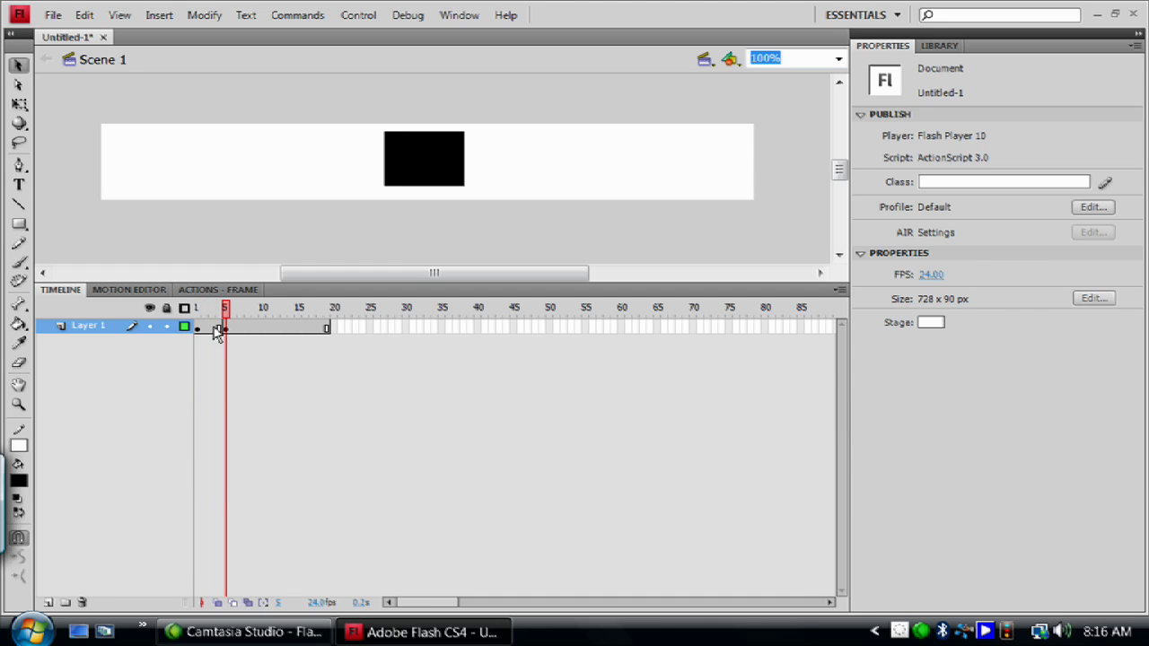
{"action": "left_click", "coordinate": [220, 309]}
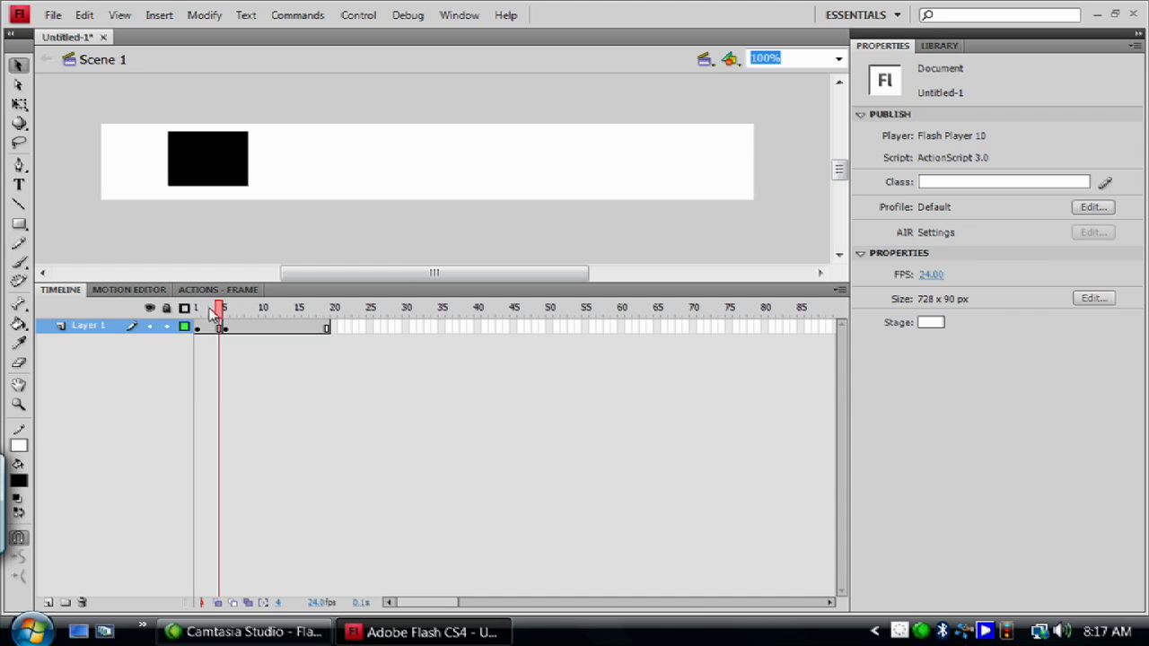
{"action": "mouse_move", "coordinate": [222, 309]}
{"action": "left_mouse_down"}
{"action": "mouse_move", "coordinate": [203, 312]}
{"action": "mouse_move", "coordinate": [229, 309]}
{"action": "left_mouse_up"}
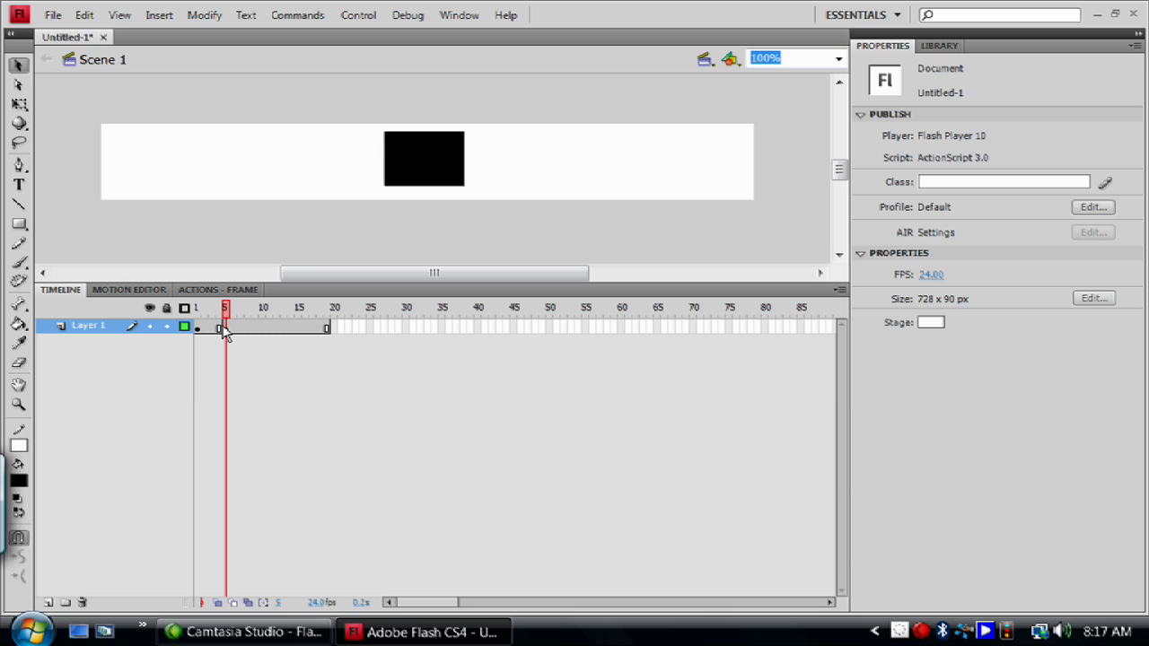
Insert a keyframe at frame 20 of Layer 1, directly after the last existing frame
{"action": "left_click", "coordinate": [282, 328]}
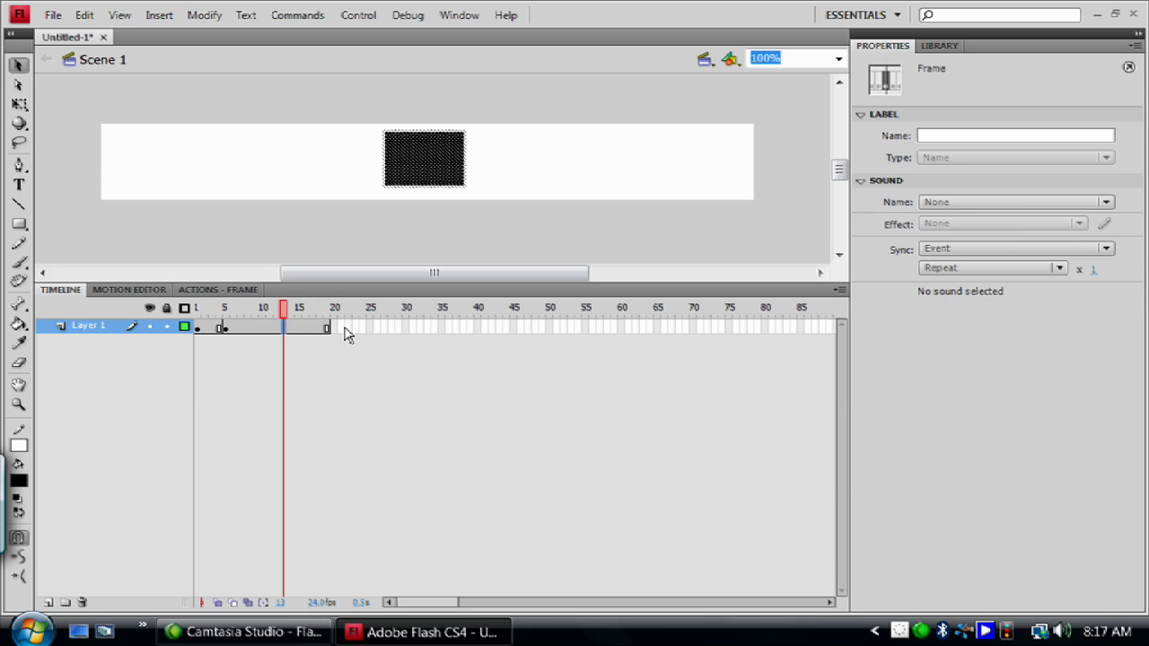
{"action": "left_click", "coordinate": [342, 329]}
{"action": "right_click", "coordinate": [341, 329]}
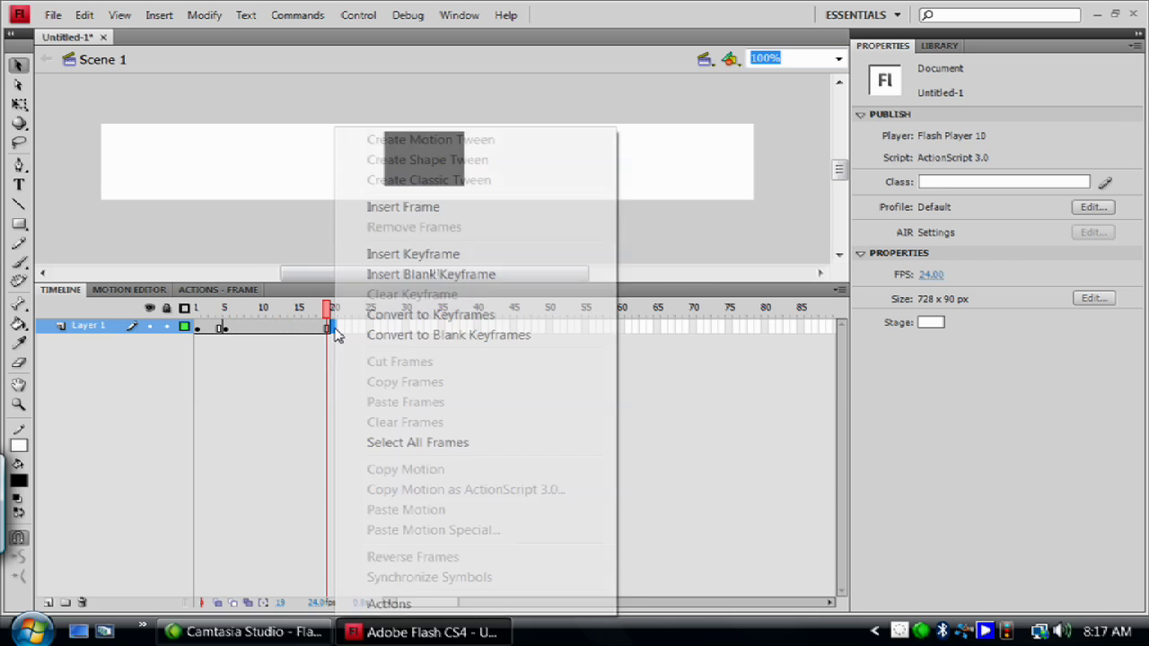
{"action": "left_click", "coordinate": [419, 258]}
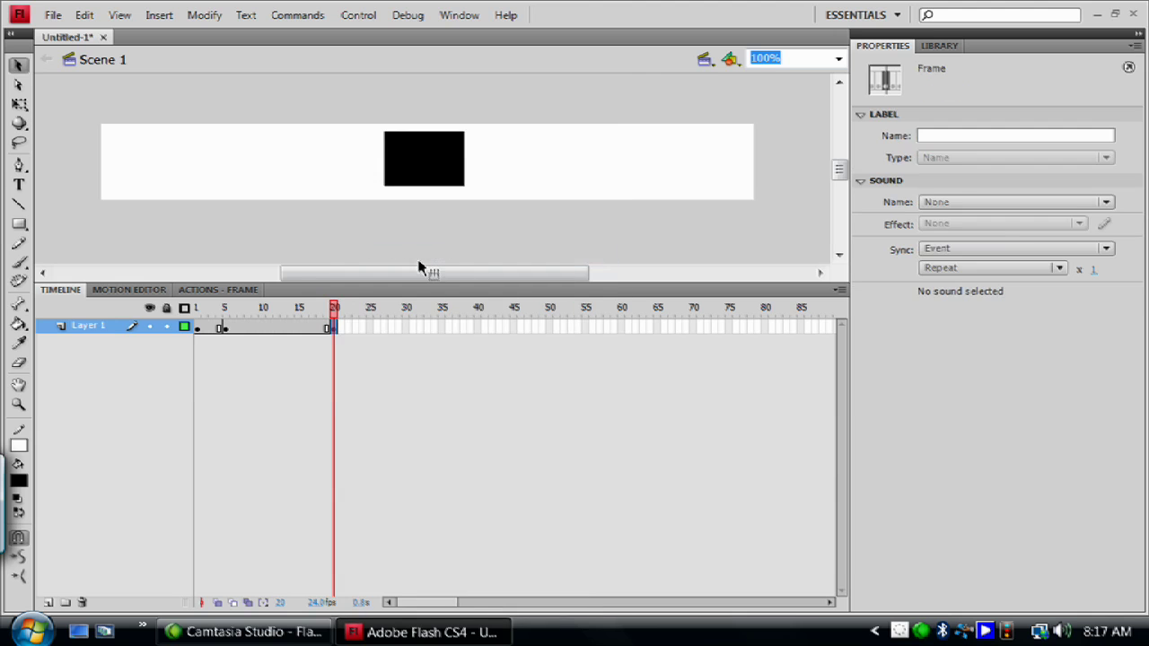
Insert a blank keyframe at frame 35 of Layer 1 and compare the stage there with the preceding frames
{"action": "right_click", "coordinate": [345, 330]}
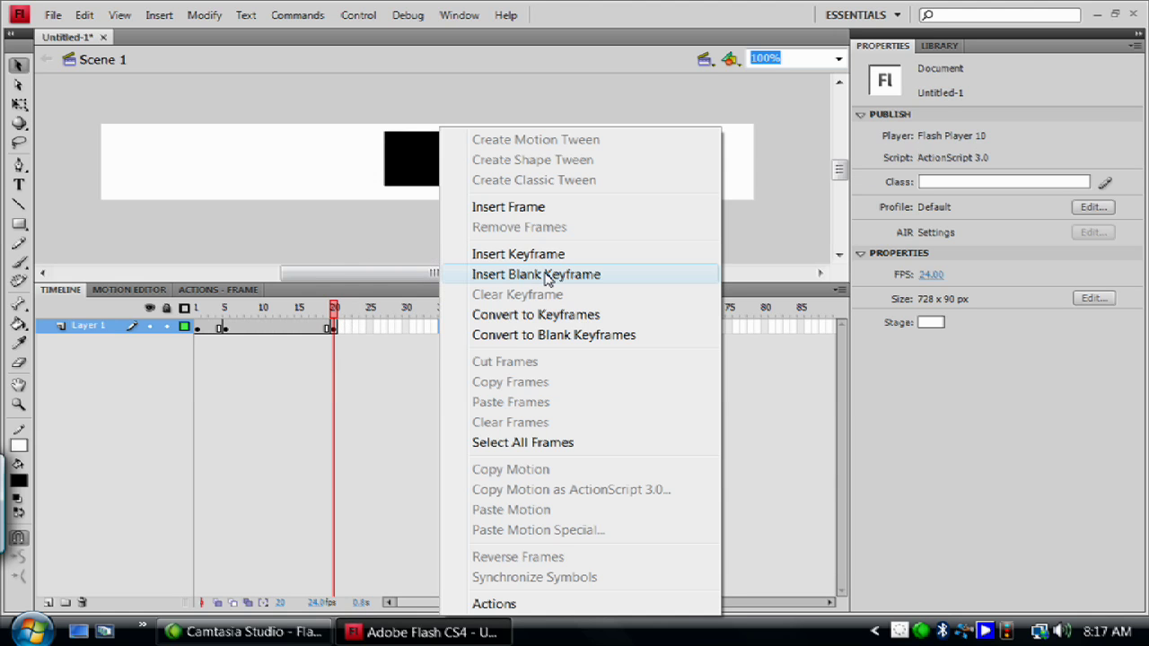
{"action": "left_click", "coordinate": [536, 275]}
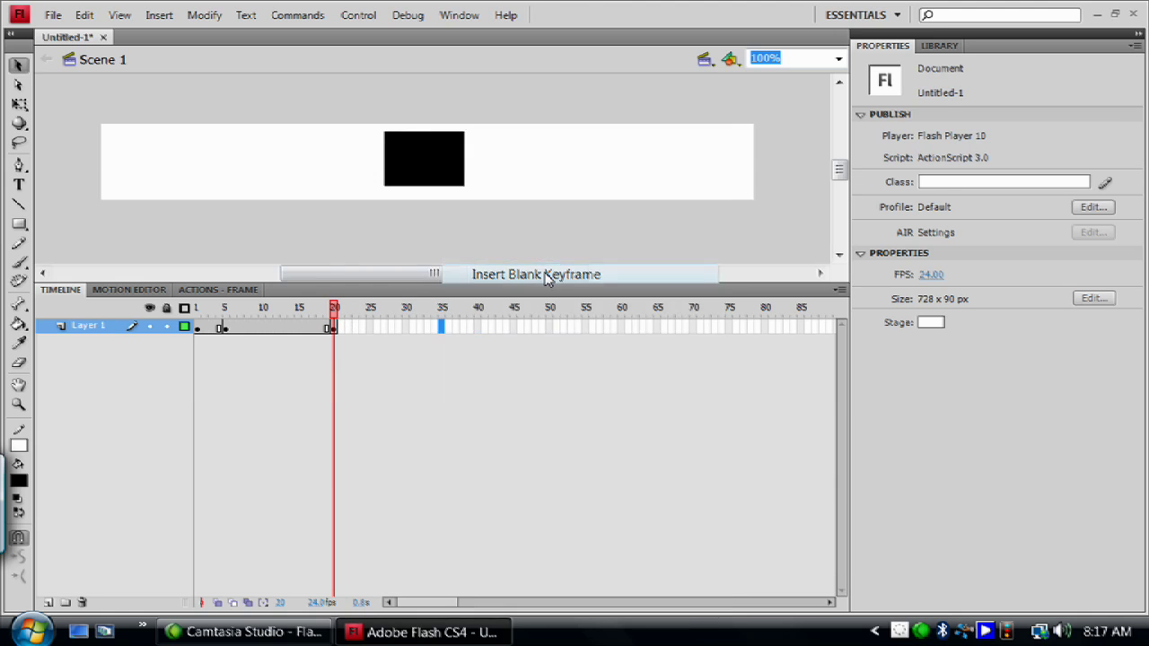
{"action": "left_click", "coordinate": [454, 328]}
{"action": "left_click", "coordinate": [441, 329]}
{"action": "left_click", "coordinate": [413, 353]}
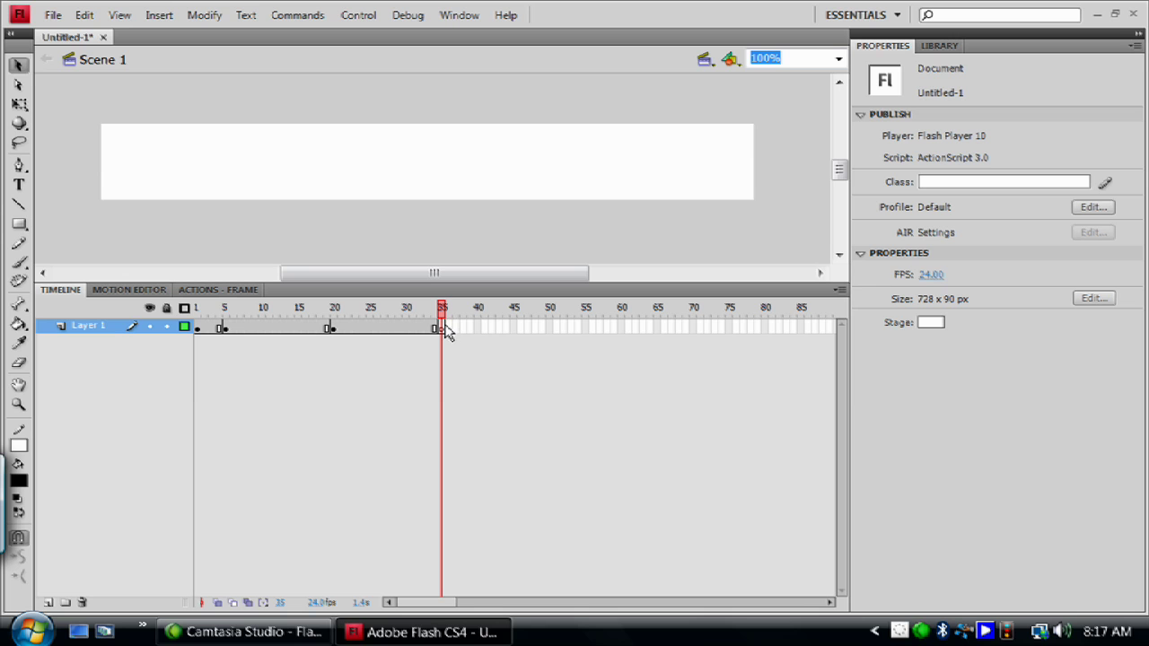
{"action": "left_click", "coordinate": [422, 312]}
{"action": "left_click", "coordinate": [436, 312]}
{"action": "left_click", "coordinate": [443, 313]}
{"action": "left_click", "coordinate": [377, 308]}
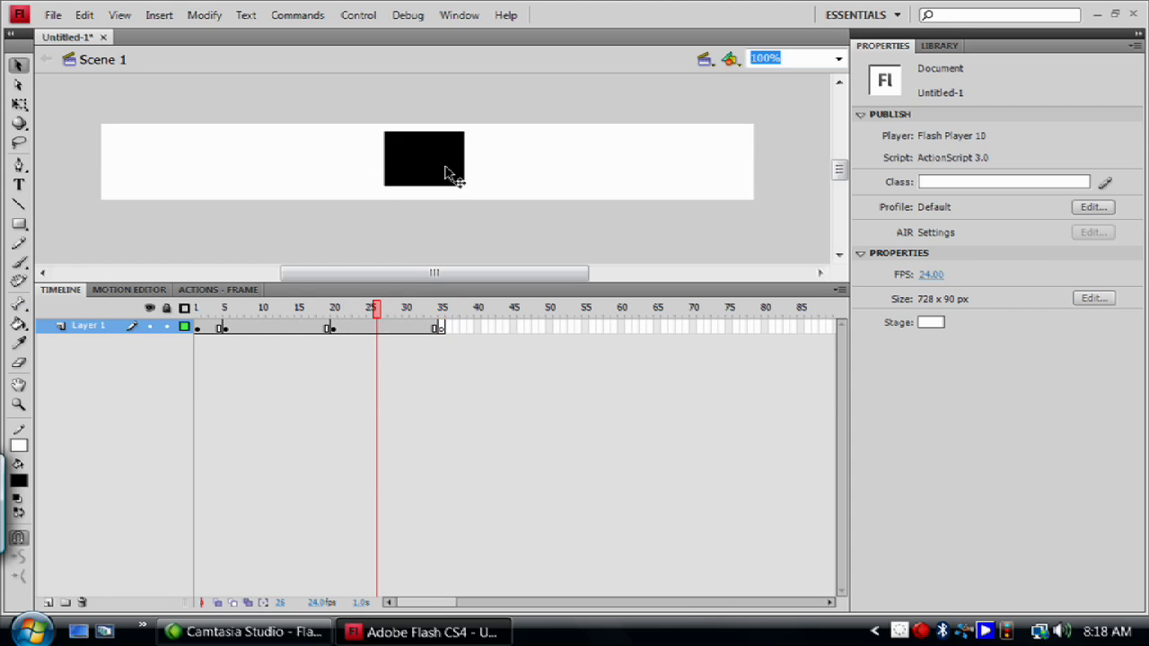
{"action": "left_click", "coordinate": [443, 309]}
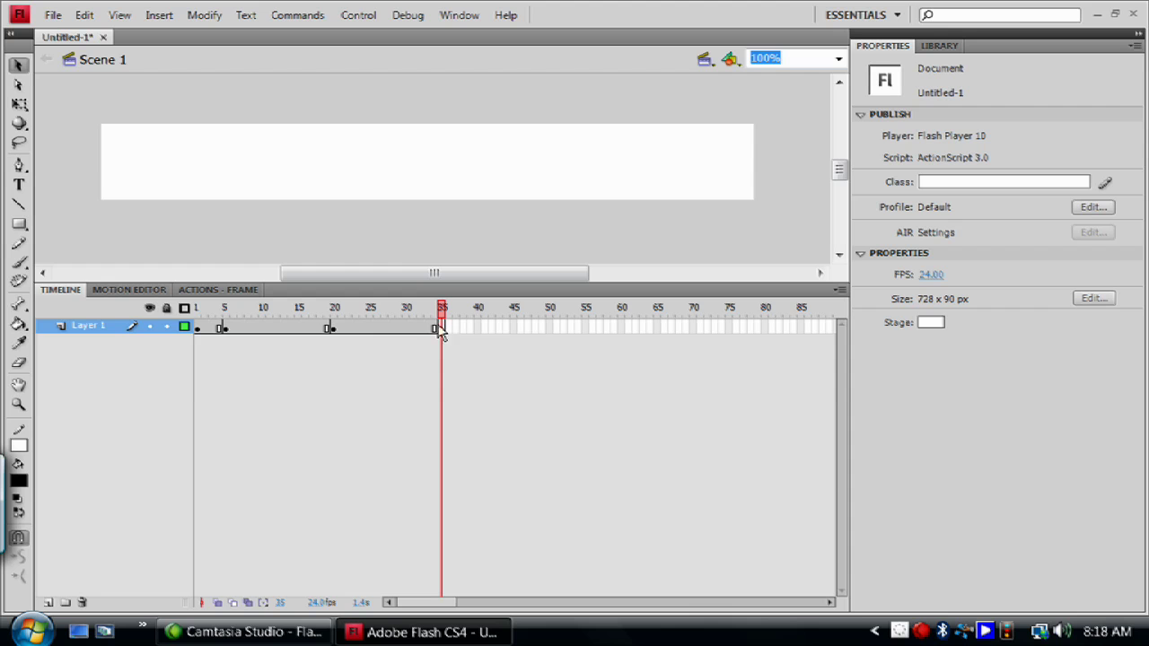